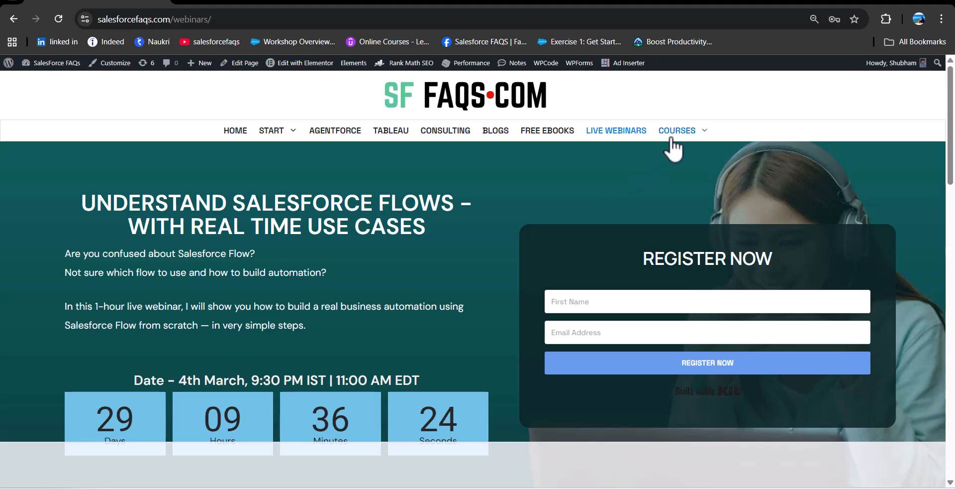
Open the Salesforce Admin Training Course page and look through its course modules
{"action": "mouse_move", "coordinate": [677, 133]}
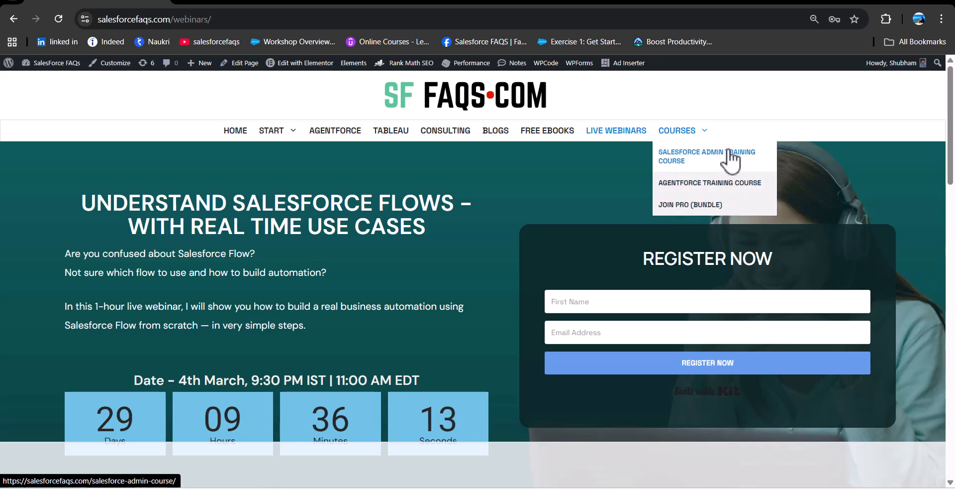
{"action": "left_click", "coordinate": [702, 162]}
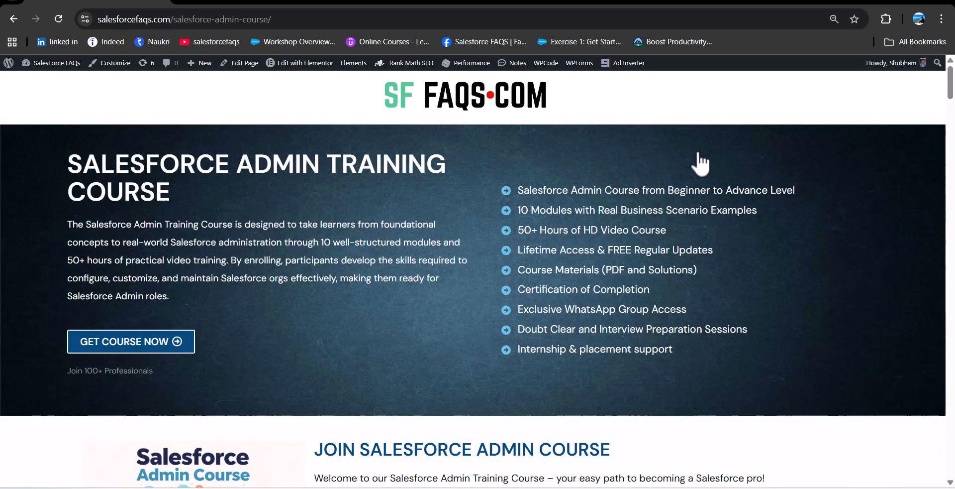
{"action": "scroll", "coordinate": [701, 162], "scroll_direction": "down", "scroll_amount": 7}
{"action": "scroll", "coordinate": [702, 162], "scroll_direction": "down", "scroll_amount": 15}
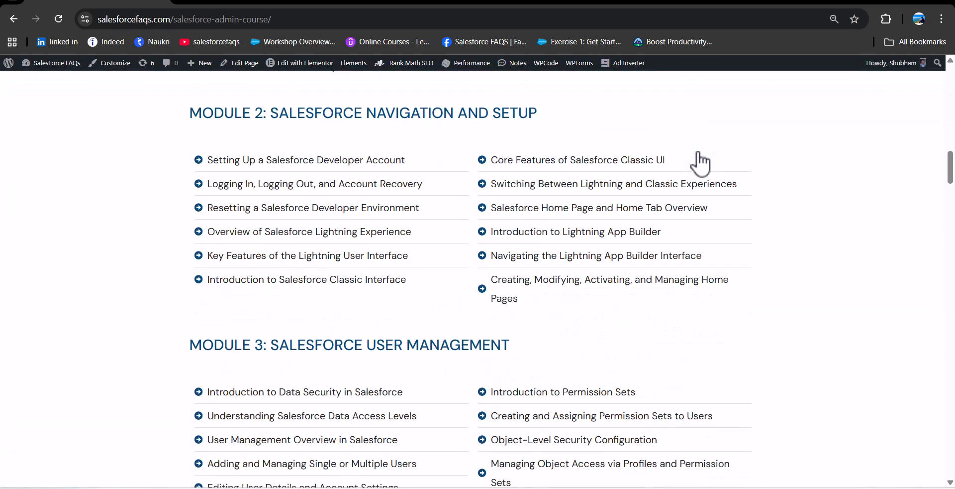
{"action": "scroll", "coordinate": [701, 162], "scroll_direction": "down", "scroll_amount": 12}
{"action": "scroll", "coordinate": [702, 162], "scroll_direction": "down", "scroll_amount": 10}
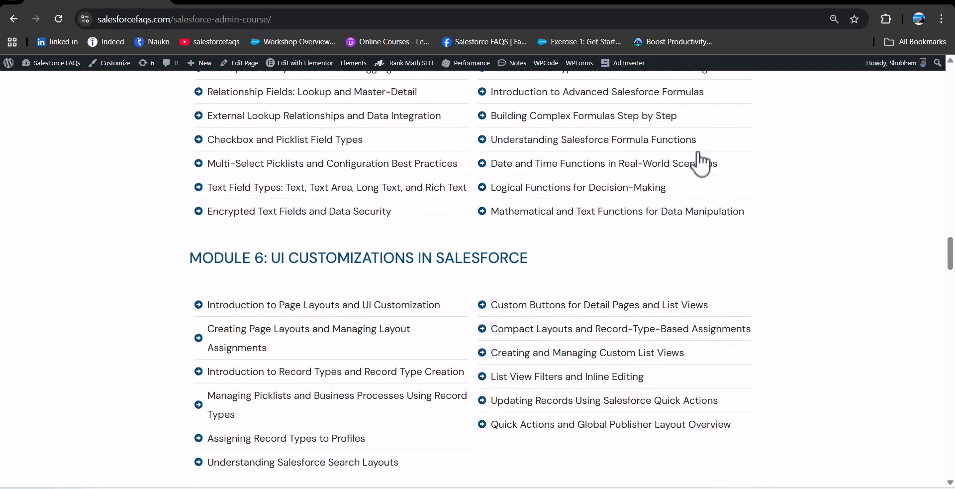
{"action": "scroll", "coordinate": [701, 162], "scroll_direction": "up", "scroll_amount": 20}
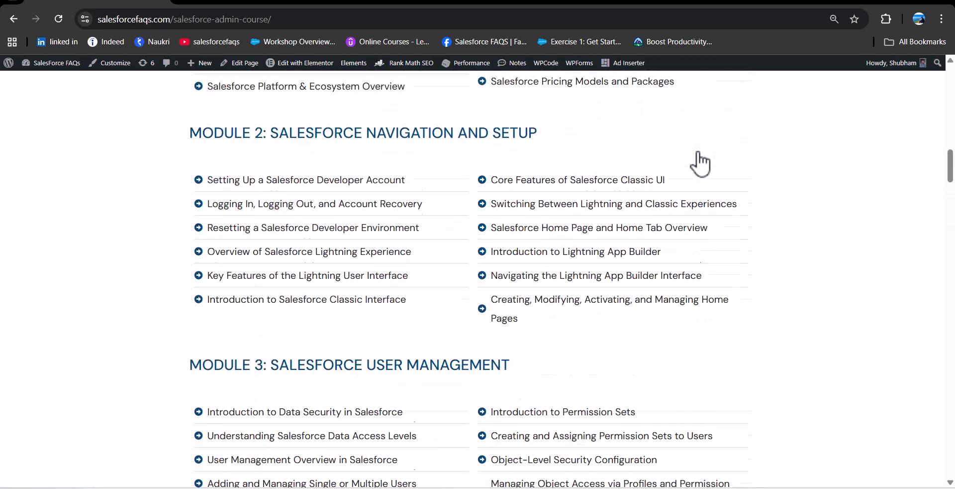
{"action": "scroll", "coordinate": [701, 162], "scroll_direction": "up", "scroll_amount": 3}
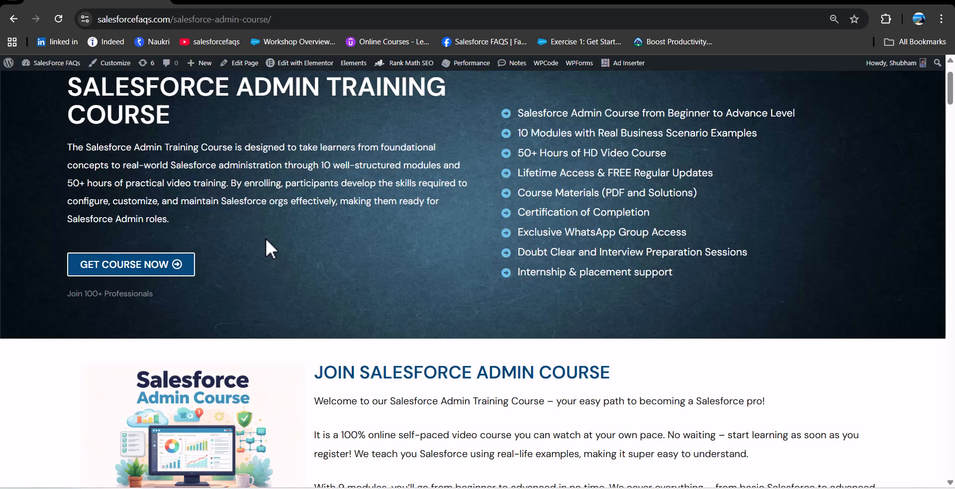
Switch to the Salesforce org, open Setup in place of Prompt Builder, and find and open the Flows page
{"action": "key", "text": "alt+Tab"}
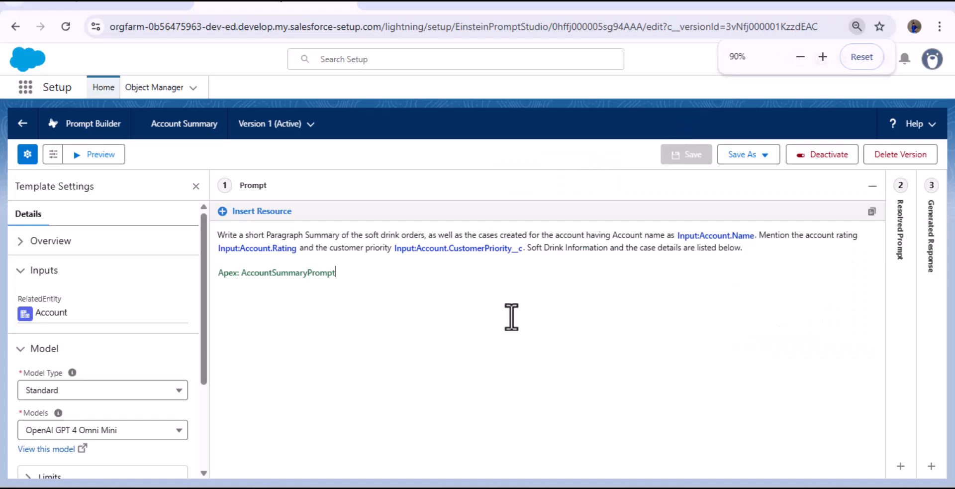
{"action": "key", "text": "ctrl+plus"}
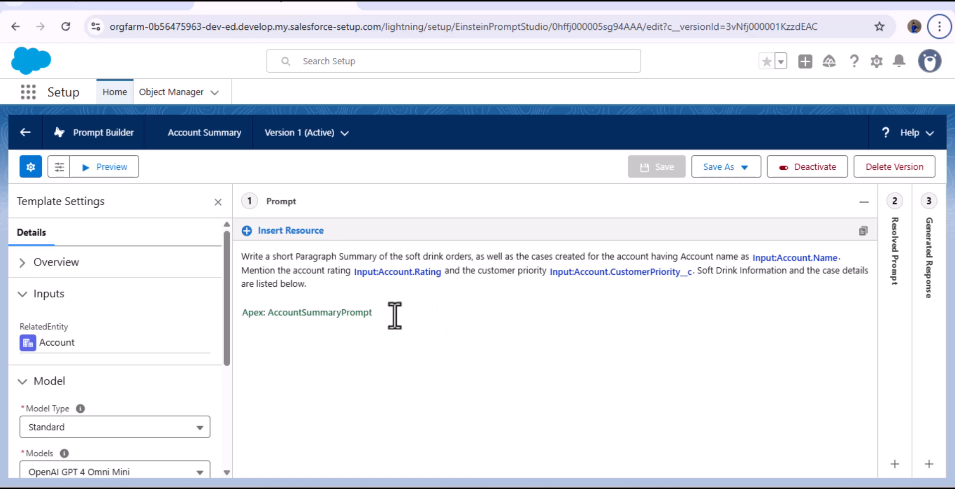
{"action": "left_click", "coordinate": [877, 60]}
{"action": "left_click", "coordinate": [822, 121]}
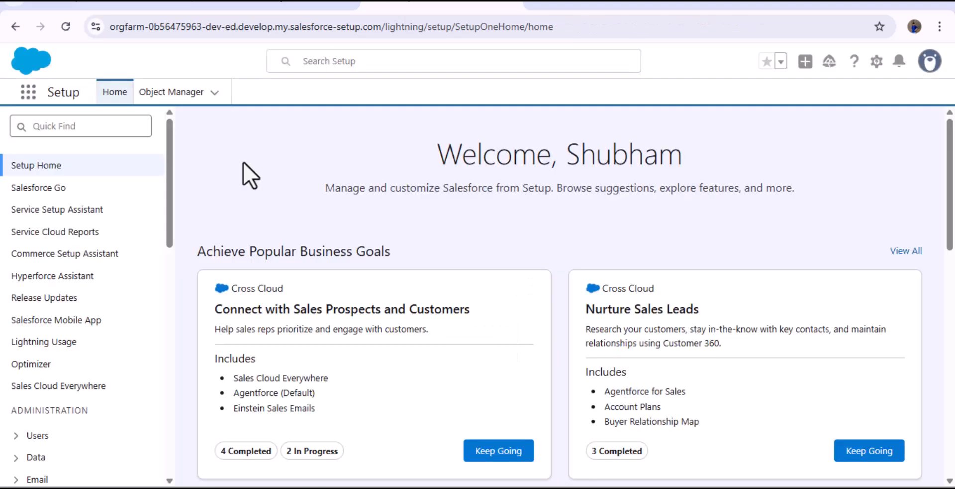
{"action": "left_click", "coordinate": [112, 125]}
{"action": "type", "text": "Flows"}
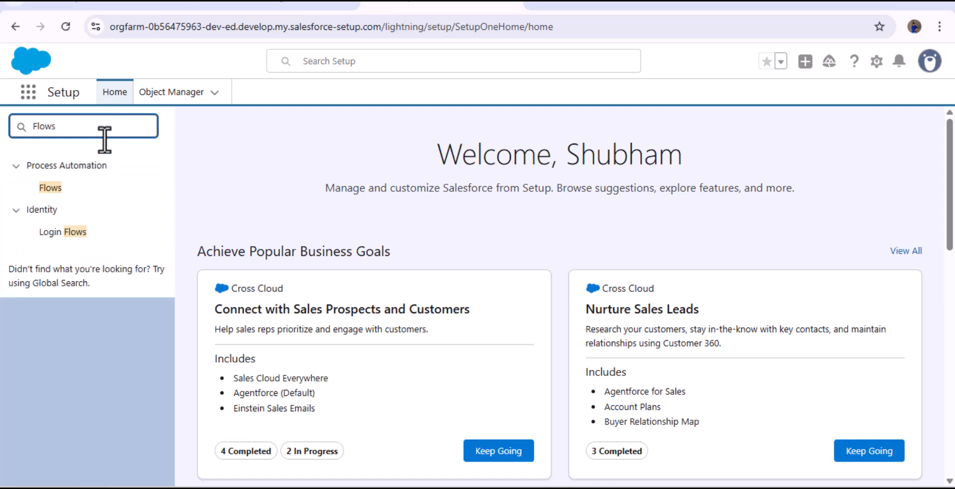
{"action": "left_click", "coordinate": [52, 187]}
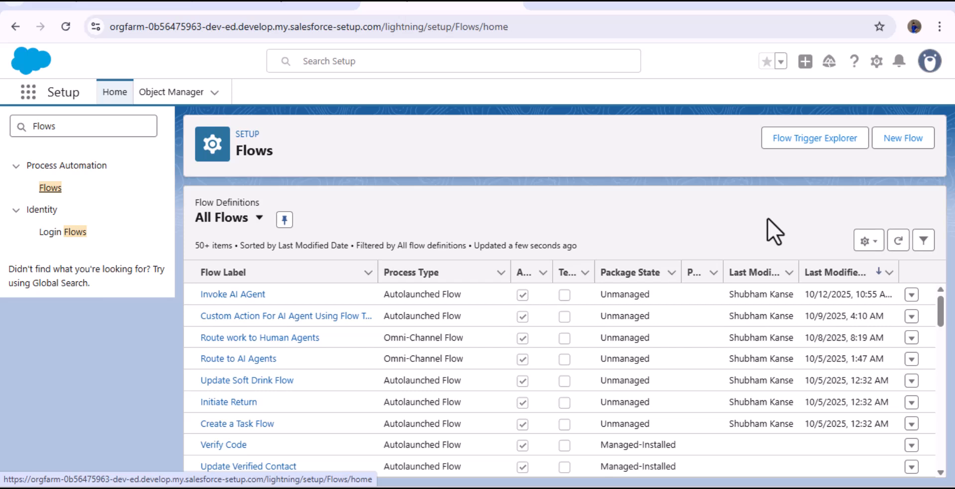
Create a new flow of the type Template-Triggered Prompt Flow
{"action": "left_click", "coordinate": [890, 139]}
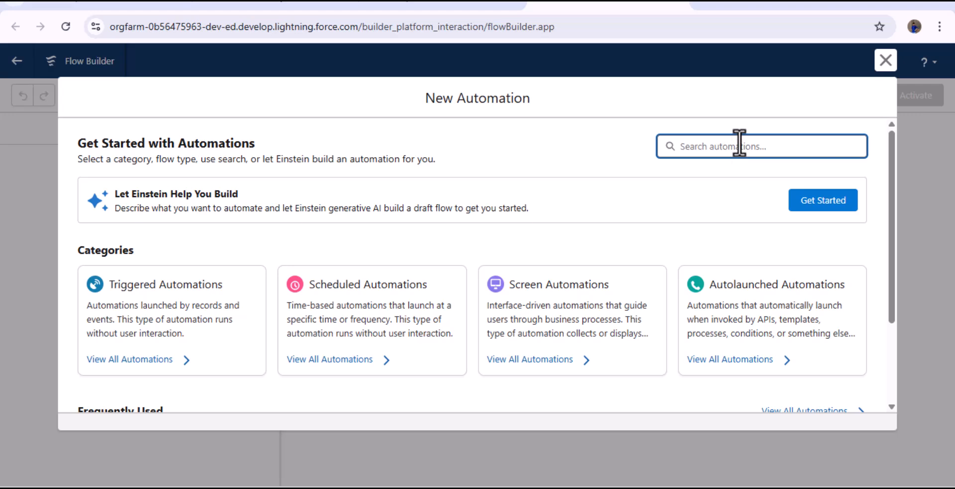
{"action": "type", "text": "Tem"}
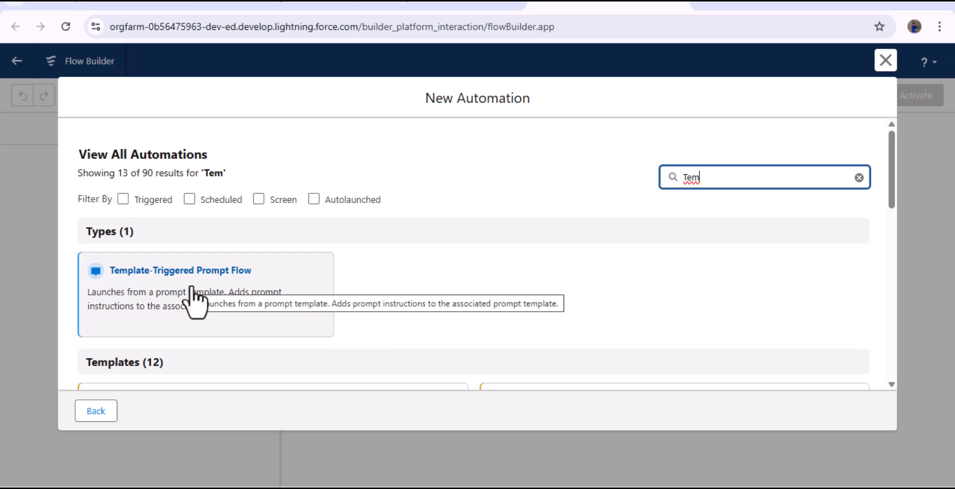
{"action": "left_click", "coordinate": [191, 288]}
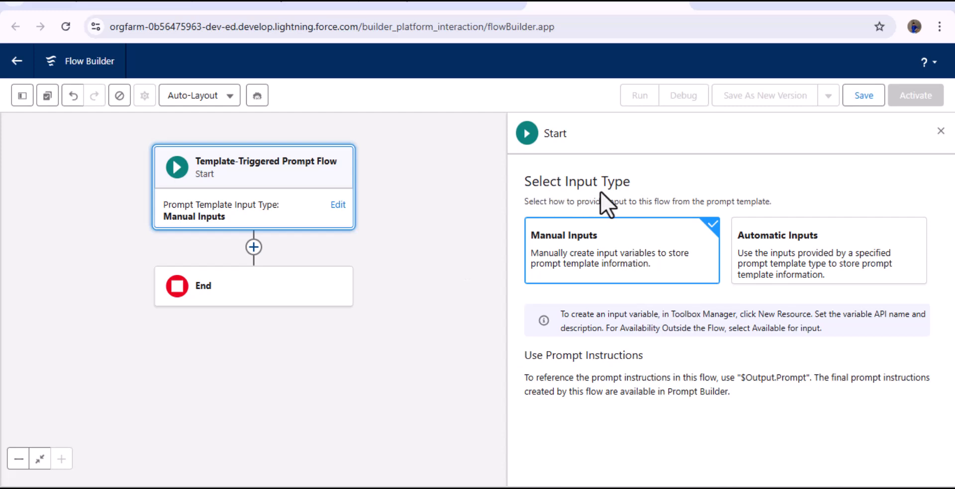
Set the flow's start element to Automatic Inputs with the prompt template type Field Generation Template Capability
{"action": "left_click", "coordinate": [769, 271]}
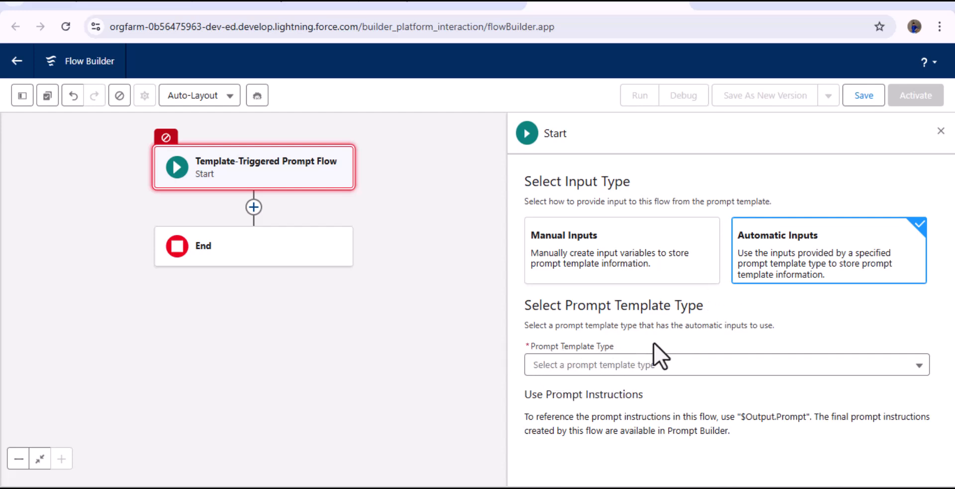
{"action": "left_click", "coordinate": [710, 368]}
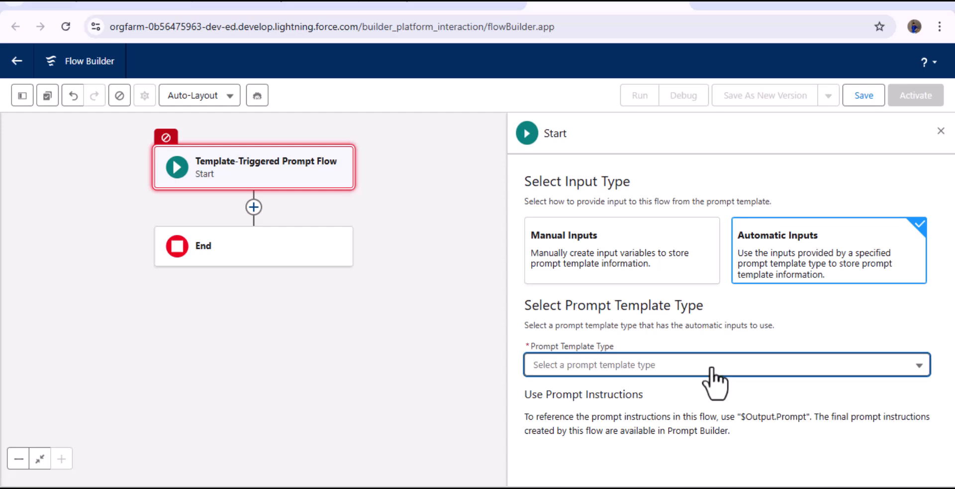
{"action": "left_click", "coordinate": [711, 369]}
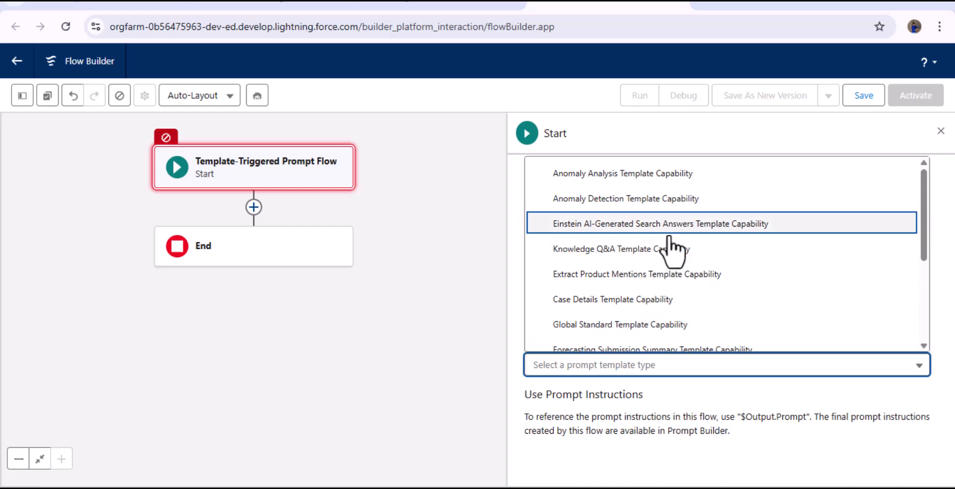
{"action": "scroll", "coordinate": [674, 245], "scroll_direction": "down", "scroll_amount": 5}
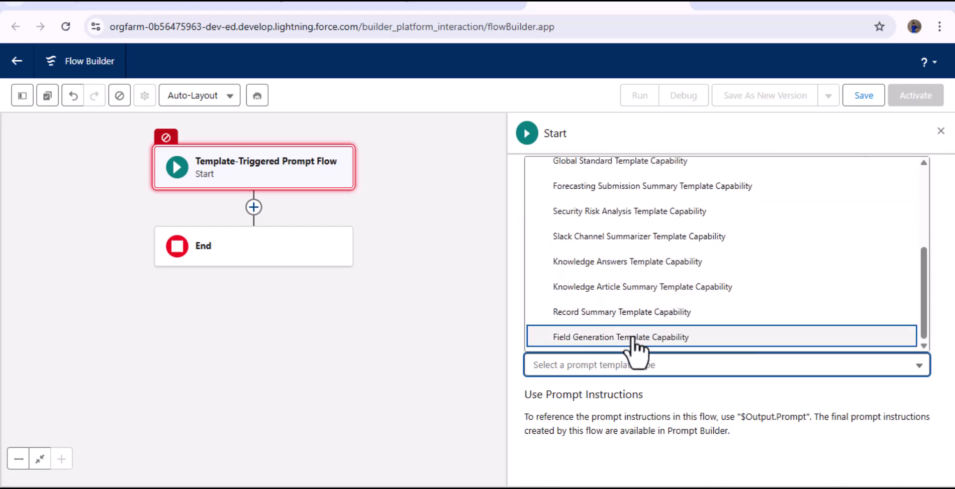
{"action": "left_click", "coordinate": [676, 338]}
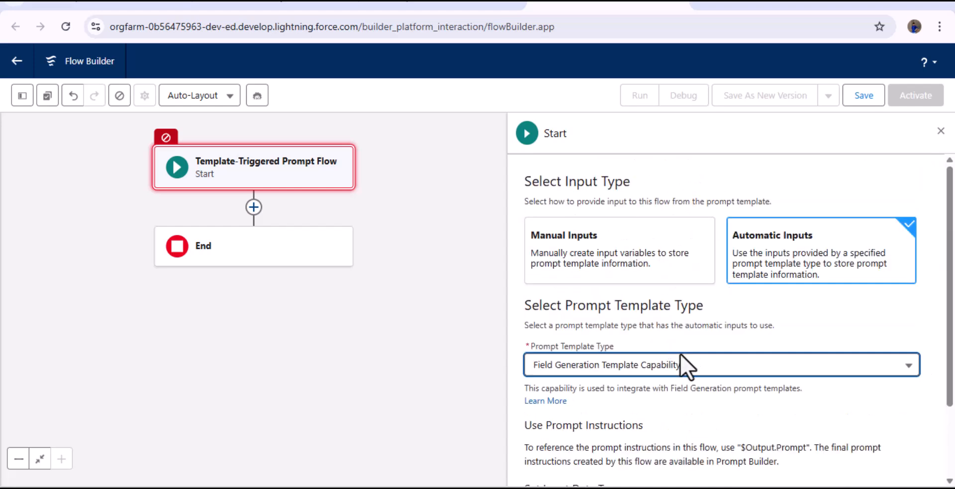
Set the start element's input object to Account and close its settings
{"action": "scroll", "coordinate": [673, 395], "scroll_direction": "down", "scroll_amount": 1}
{"action": "scroll", "coordinate": [673, 395], "scroll_direction": "down", "scroll_amount": 1}
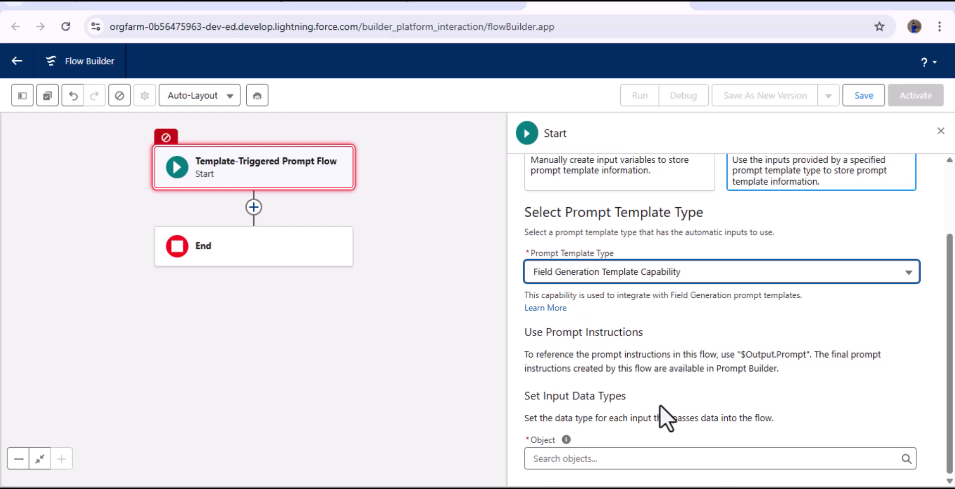
{"action": "left_click", "coordinate": [646, 455]}
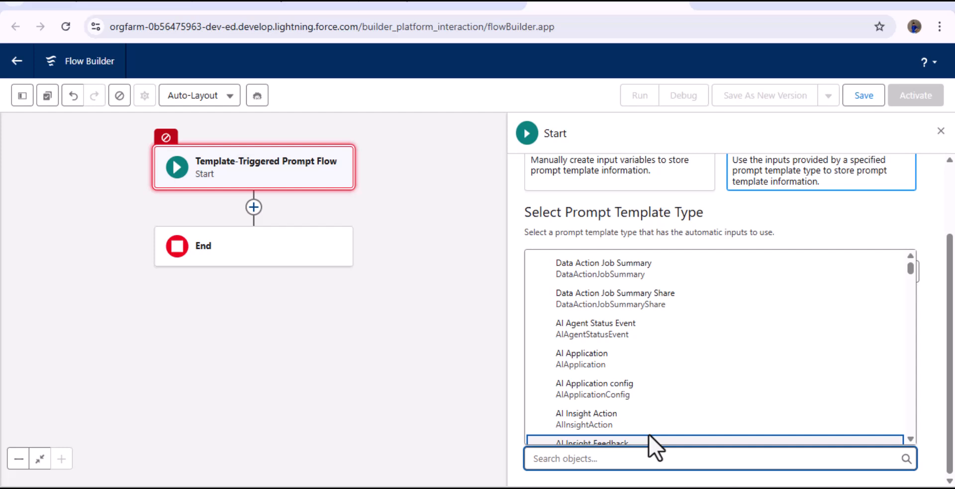
{"action": "type", "text": "acc"}
{"action": "left_click", "coordinate": [542, 319]}
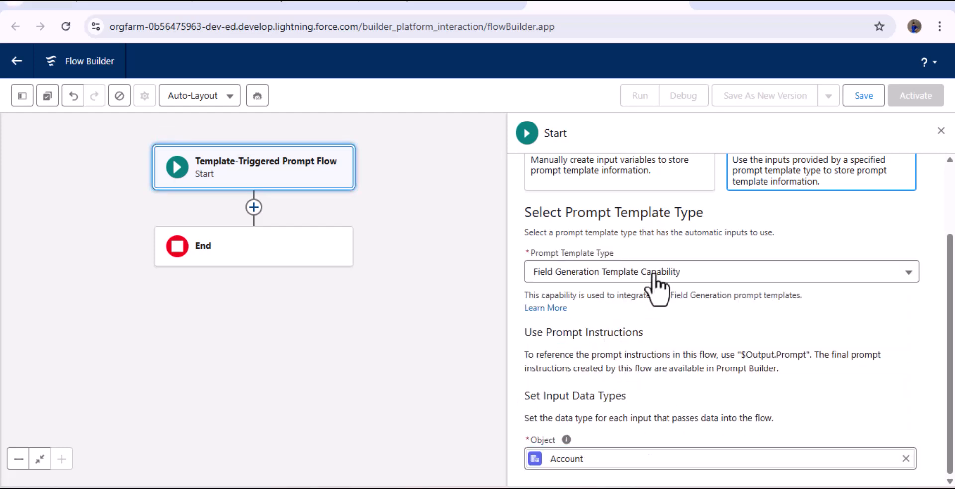
{"action": "left_click", "coordinate": [941, 131]}
{"action": "left_click_drag", "start_coordinate": [427, 192], "coordinate": [673, 184]}
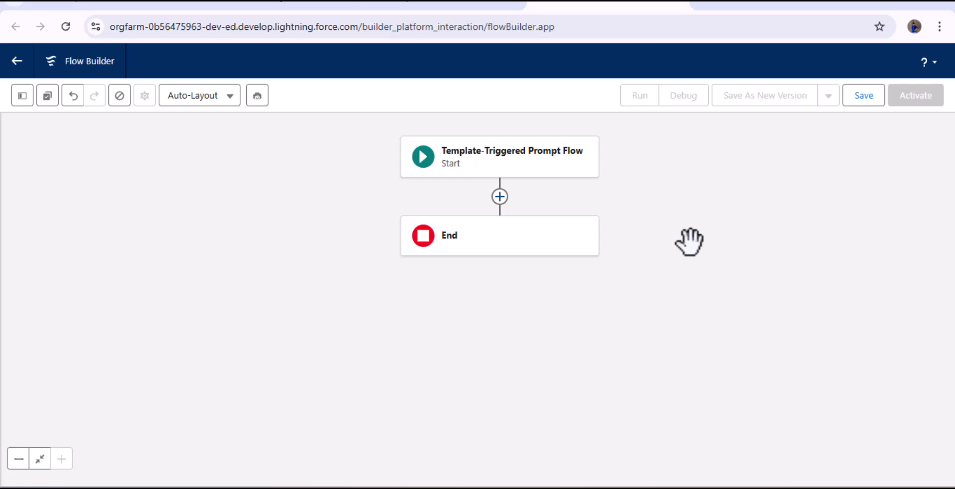
Add a Get Records element after the start element, labelled "Retrieve Soft Drink Records" with API name Retrieve_Soft_Drink_Records
{"action": "left_click", "coordinate": [500, 197]}
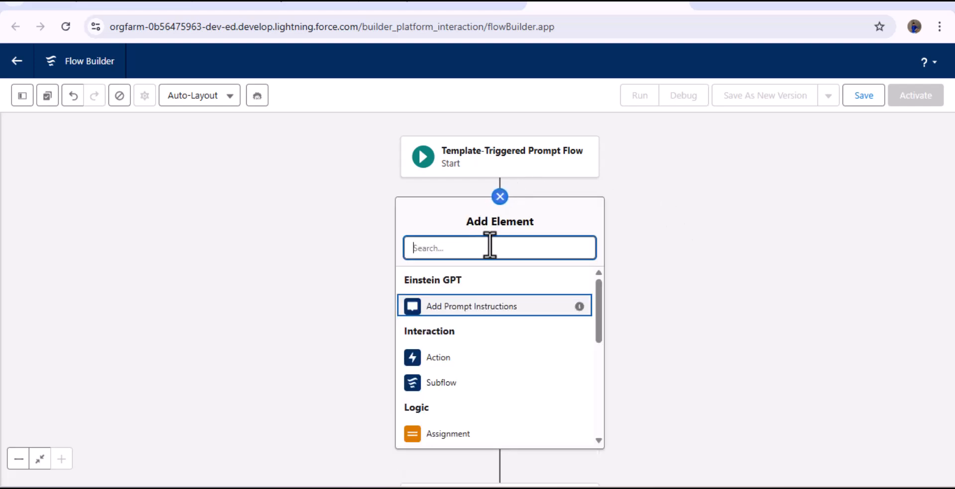
{"action": "type", "text": "Get"}
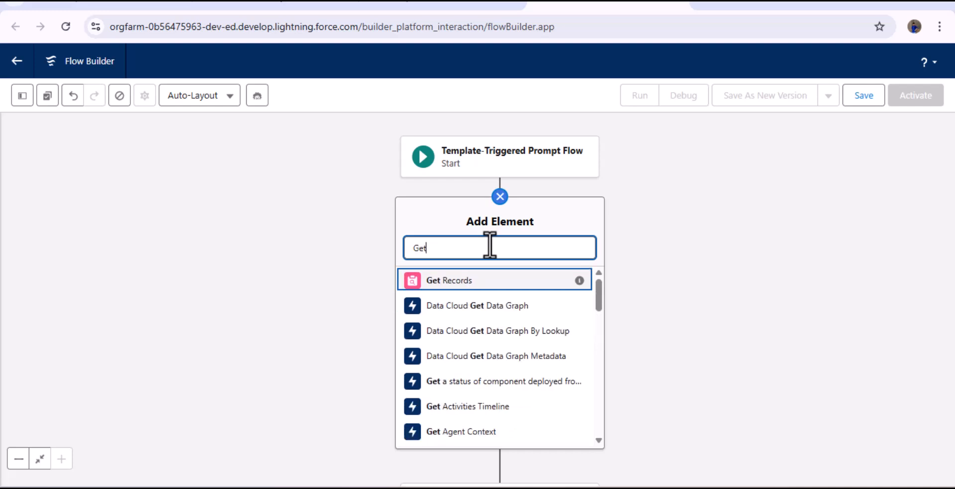
{"action": "left_click", "coordinate": [465, 282]}
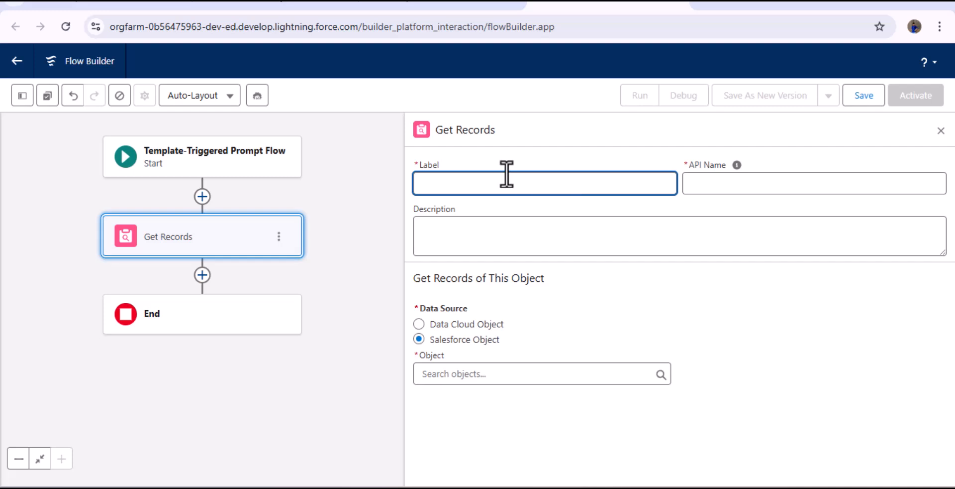
{"action": "type", "text": "Retrieve Soft Drink Pecords"}
{"action": "left_click", "coordinate": [734, 183]}
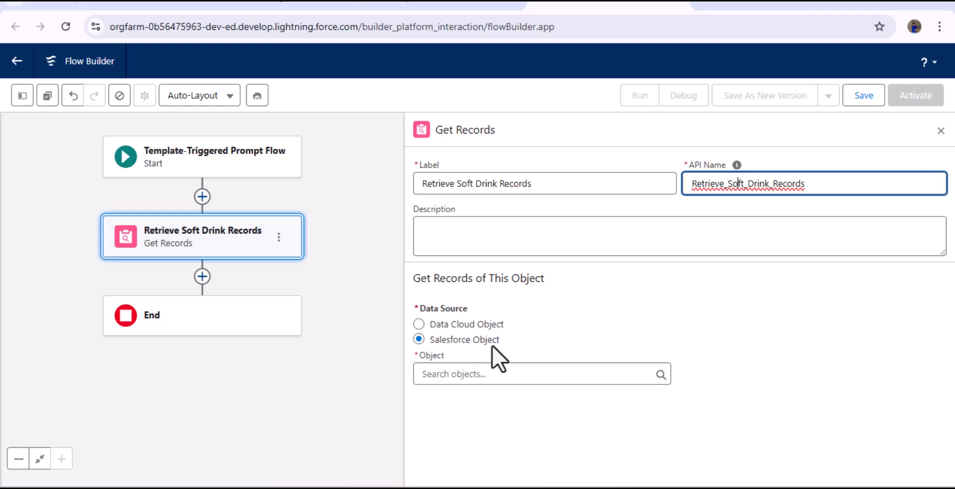
Set the Get Records element's object to Soft Drink Order
{"action": "left_click", "coordinate": [495, 374]}
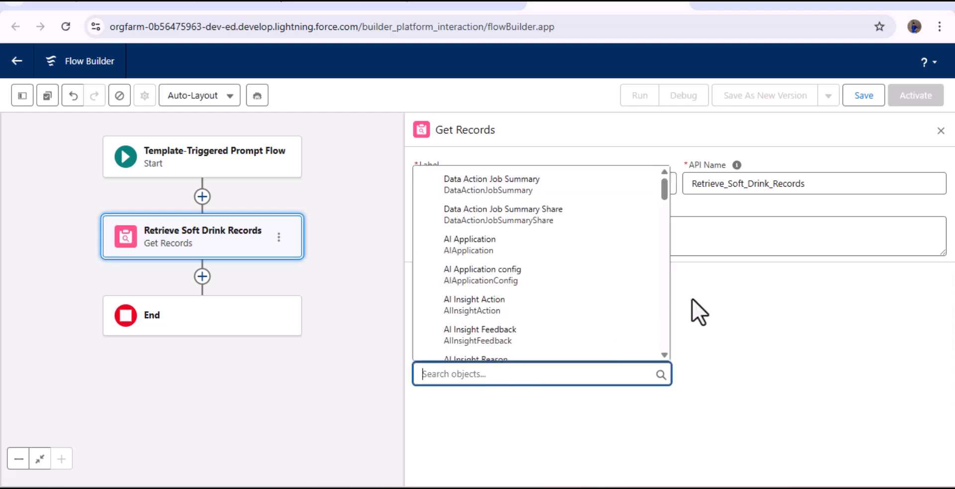
{"action": "type", "text": "Soft Dr"}
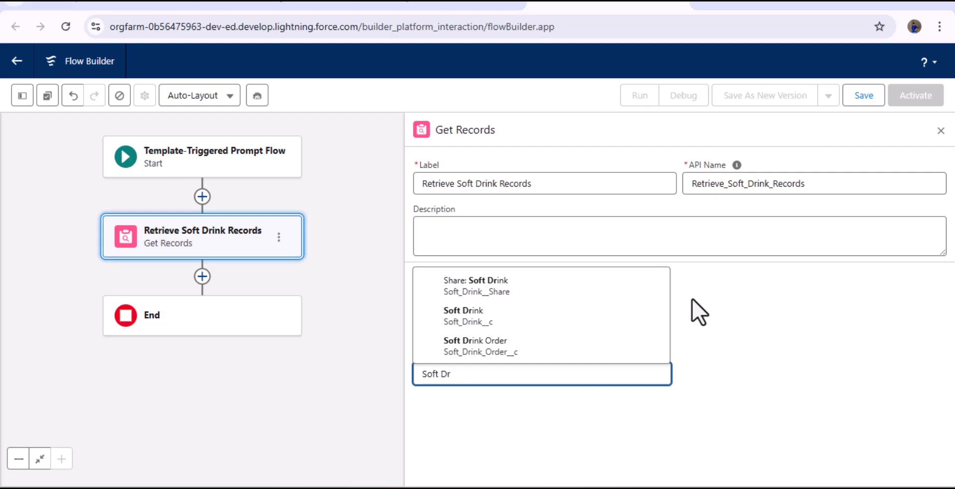
{"action": "left_click", "coordinate": [507, 348]}
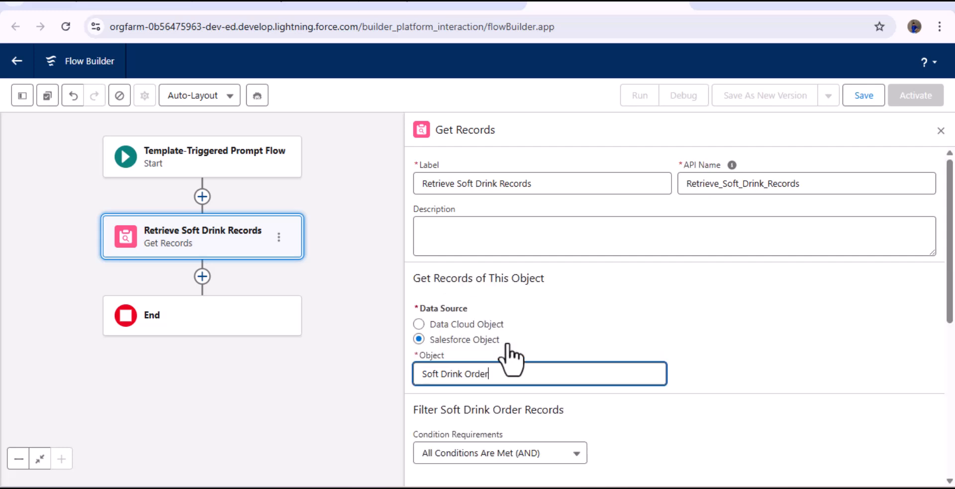
Set the field of the Soft Drink Order filter condition to Account
{"action": "scroll", "coordinate": [616, 312], "scroll_direction": "down", "scroll_amount": 4}
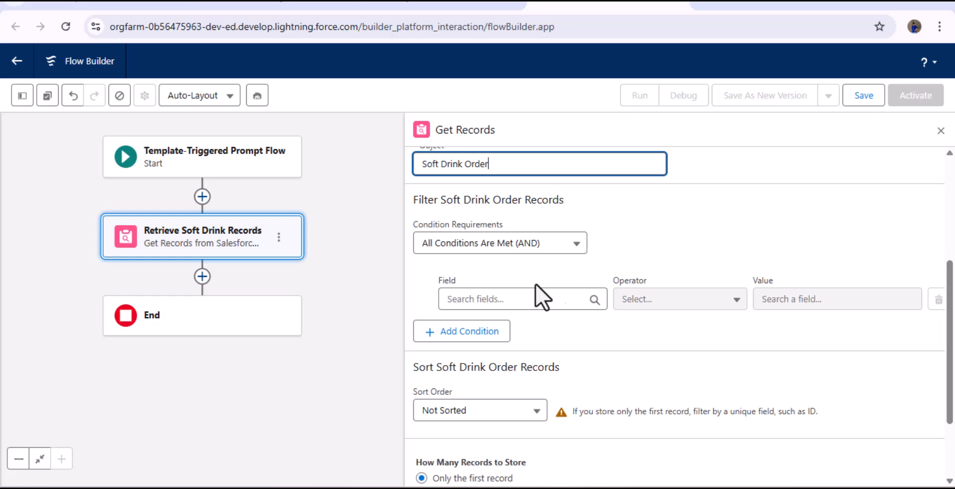
{"action": "left_click", "coordinate": [498, 304]}
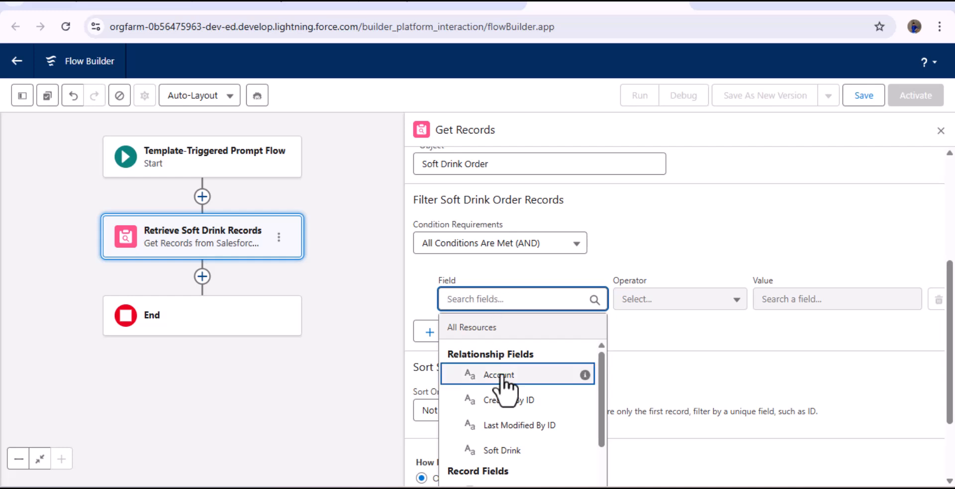
{"action": "scroll", "coordinate": [503, 384], "scroll_direction": "down", "scroll_amount": 2}
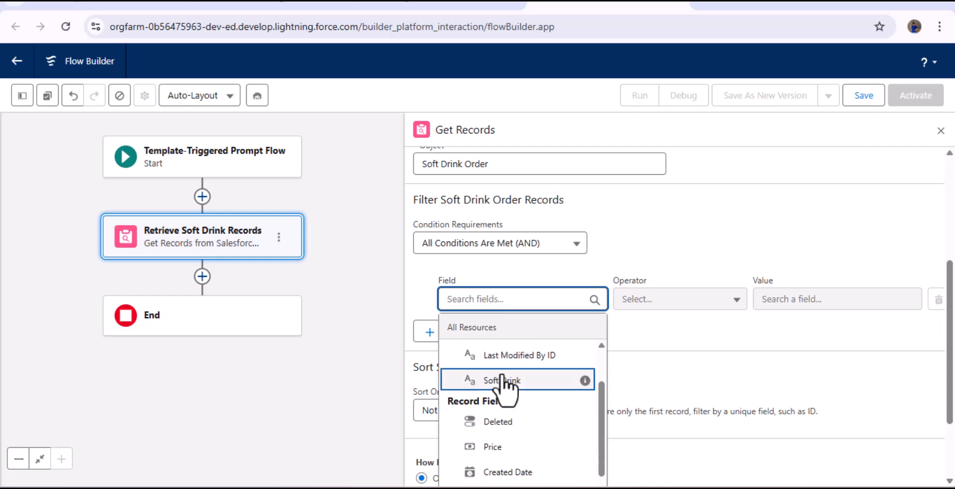
{"action": "scroll", "coordinate": [543, 381], "scroll_direction": "down", "scroll_amount": 5}
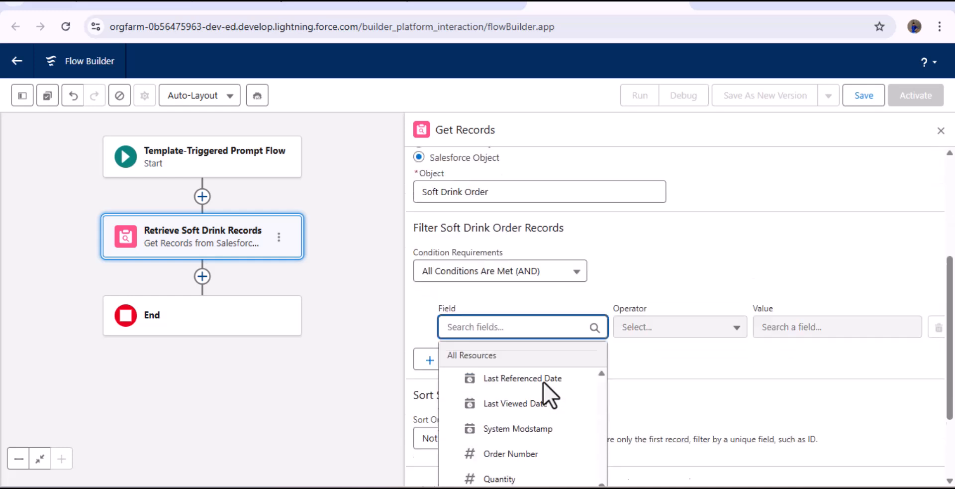
{"action": "scroll", "coordinate": [534, 378], "scroll_direction": "up", "scroll_amount": 6}
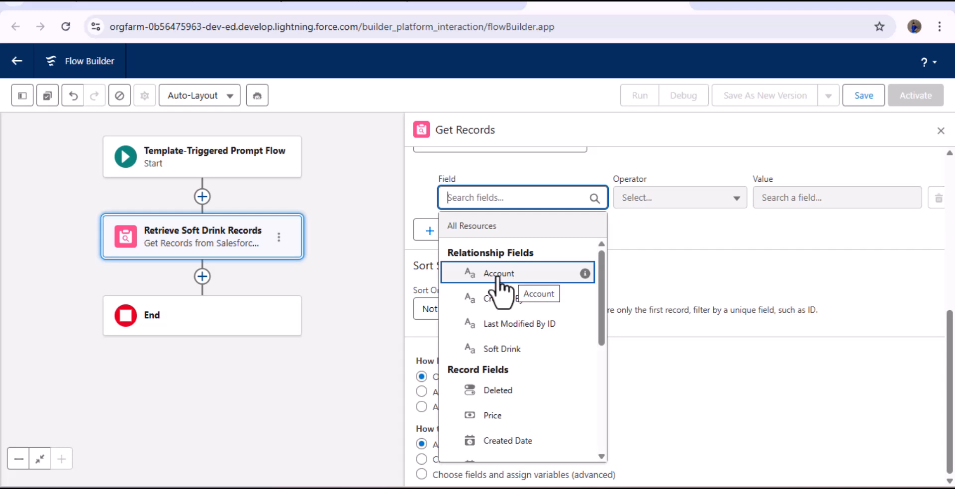
{"action": "left_click", "coordinate": [500, 274]}
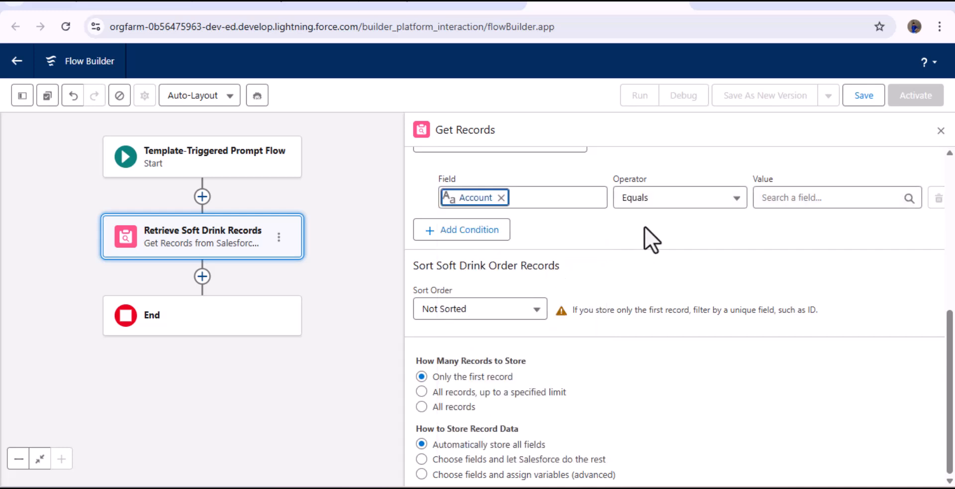
Set the filter condition's value to the Account ID of the prompt template input's Account record
{"action": "left_click", "coordinate": [778, 196]}
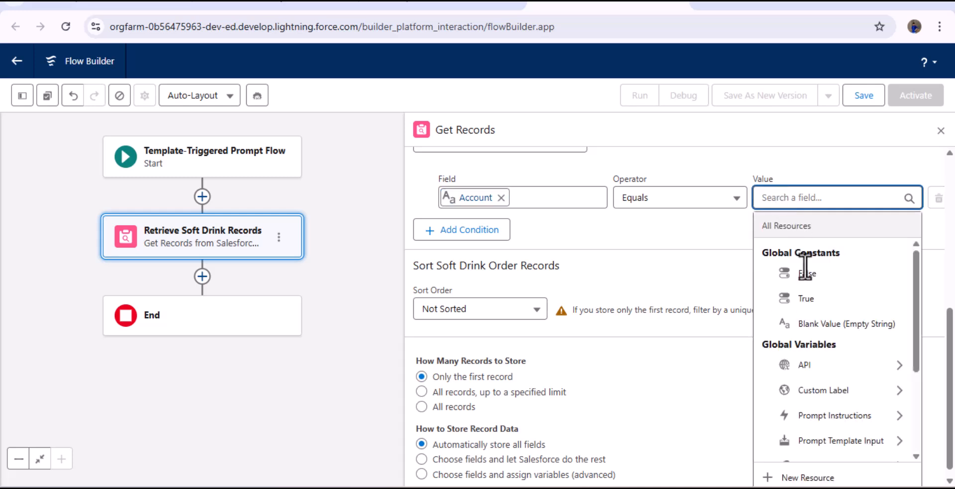
{"action": "scroll", "coordinate": [822, 326], "scroll_direction": "down", "scroll_amount": 1}
{"action": "scroll", "coordinate": [823, 325], "scroll_direction": "down", "scroll_amount": 2}
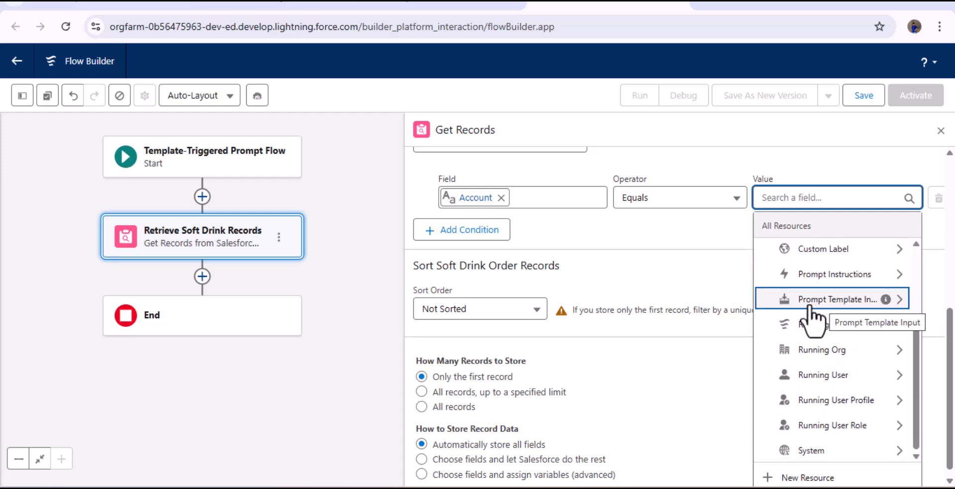
{"action": "left_click", "coordinate": [848, 302]}
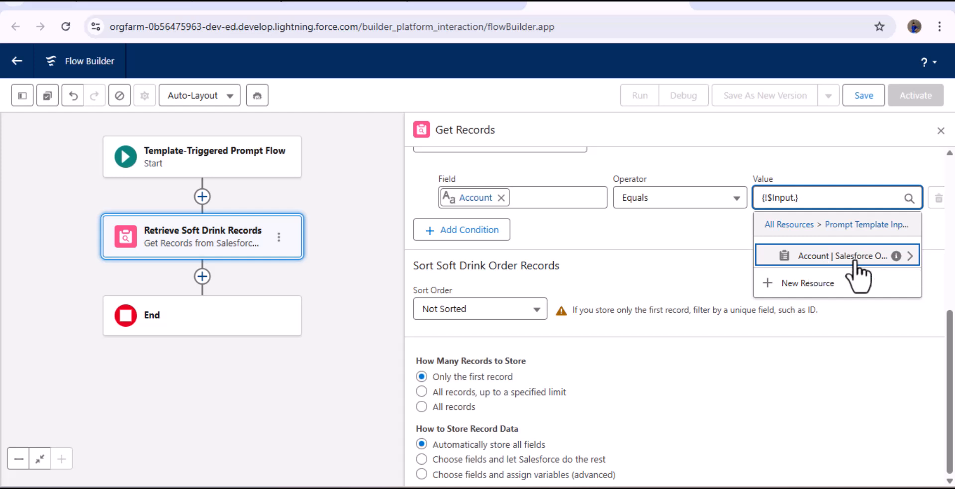
{"action": "left_click", "coordinate": [796, 256]}
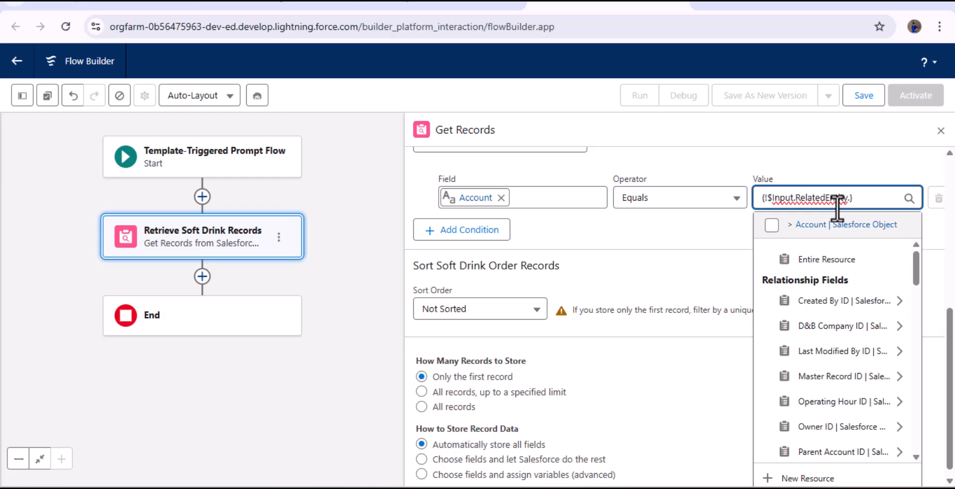
{"action": "type", "text": "ID"}
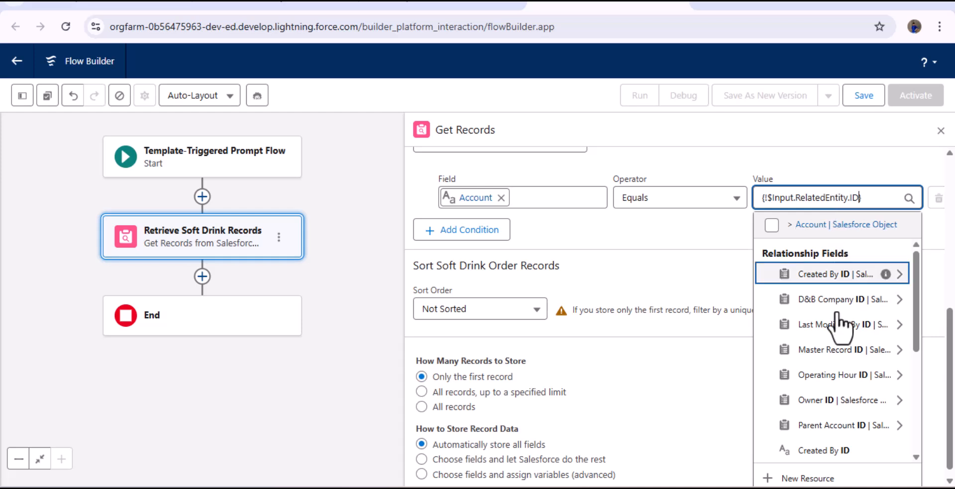
{"action": "scroll", "coordinate": [851, 284], "scroll_direction": "down", "scroll_amount": 6}
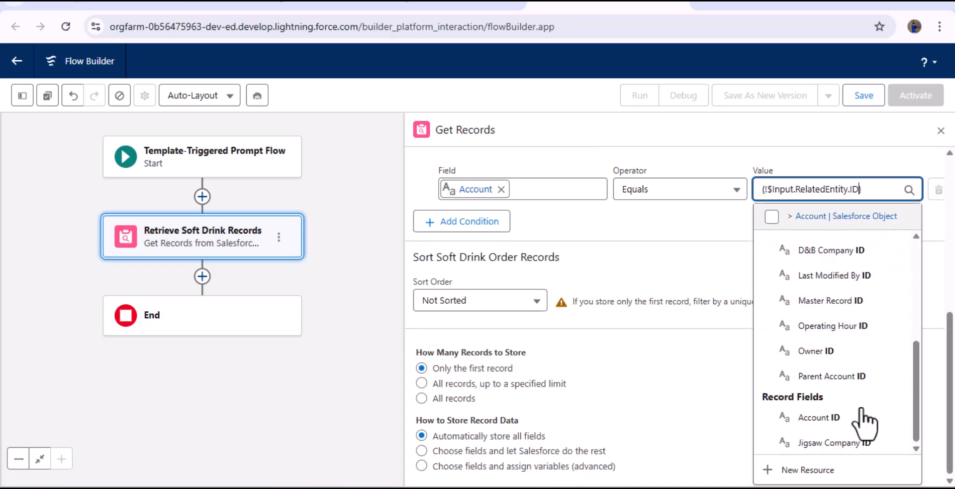
{"action": "left_click", "coordinate": [828, 418]}
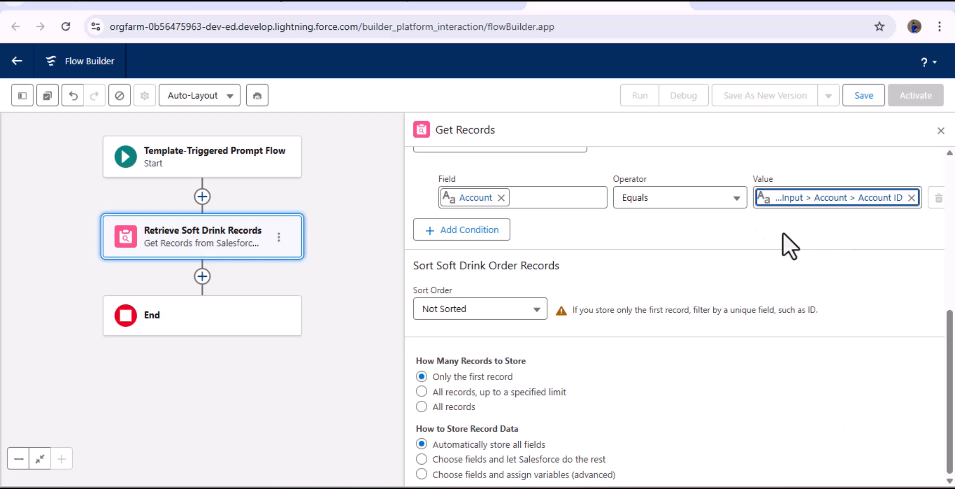
Set the Get Records element to store all records and close its settings
{"action": "scroll", "coordinate": [700, 252], "scroll_direction": "up", "scroll_amount": 2}
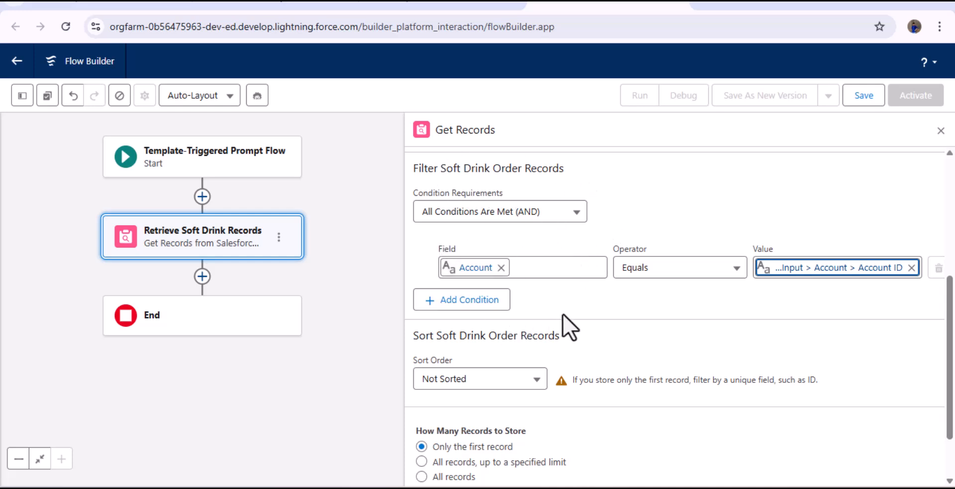
{"action": "scroll", "coordinate": [563, 314], "scroll_direction": "down", "scroll_amount": 2}
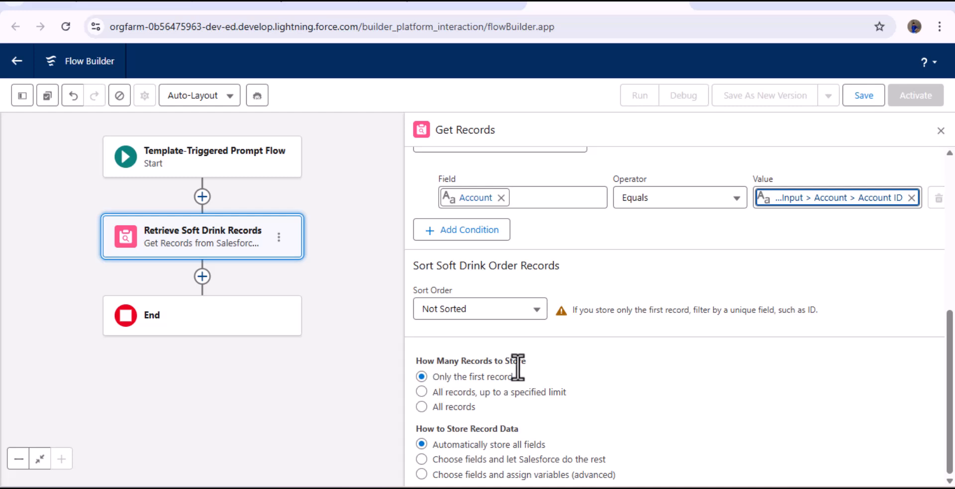
{"action": "left_click", "coordinate": [422, 407]}
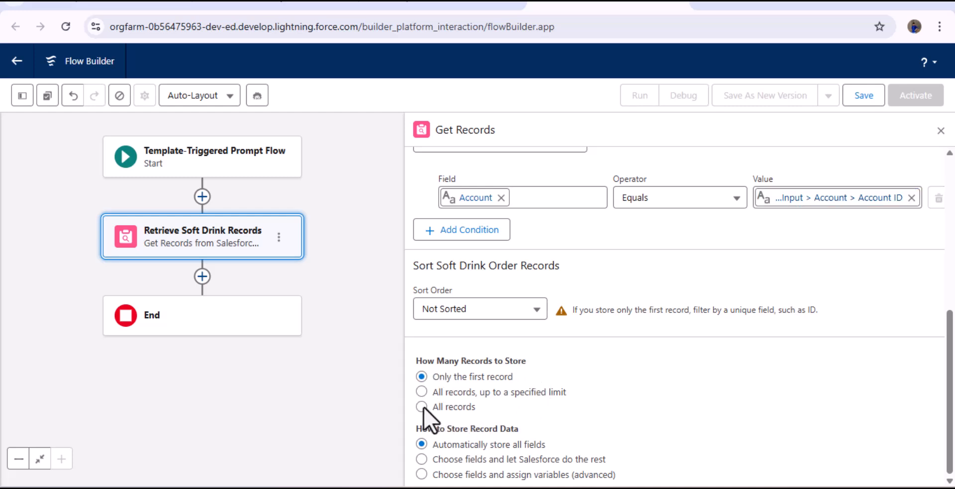
{"action": "left_click", "coordinate": [941, 131]}
Add a Loop element after Retrieve Soft Drink Records, labelled "Loop Over Records" with API name Loop_Over_Records
{"action": "left_click_drag", "start_coordinate": [422, 224], "coordinate": [732, 216]}
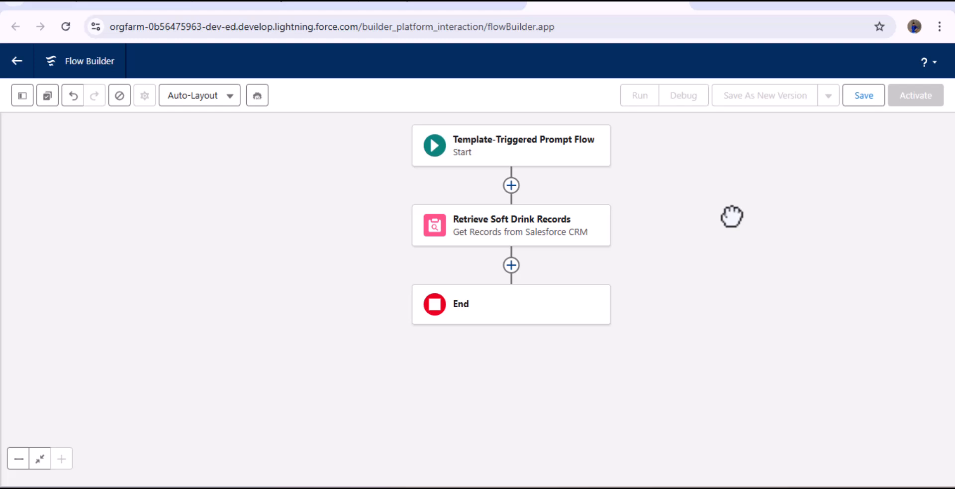
{"action": "left_click", "coordinate": [511, 265]}
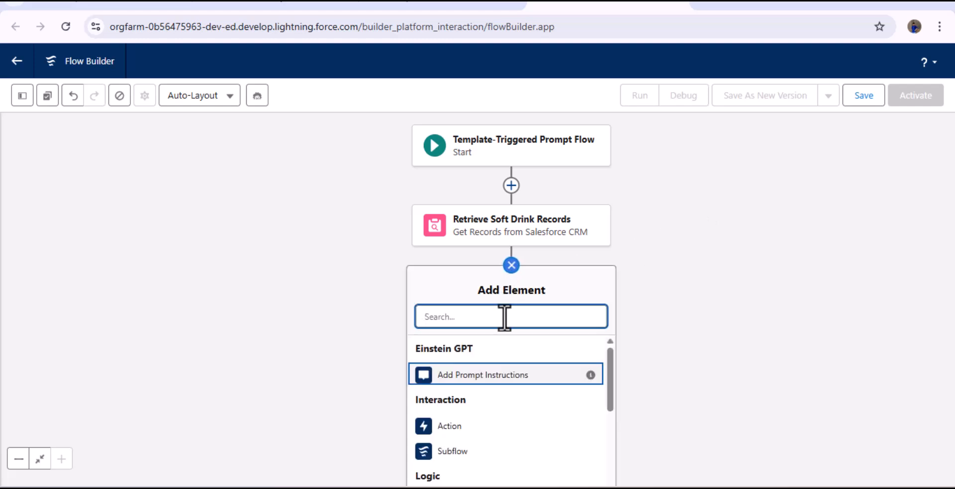
{"action": "type", "text": "loo"}
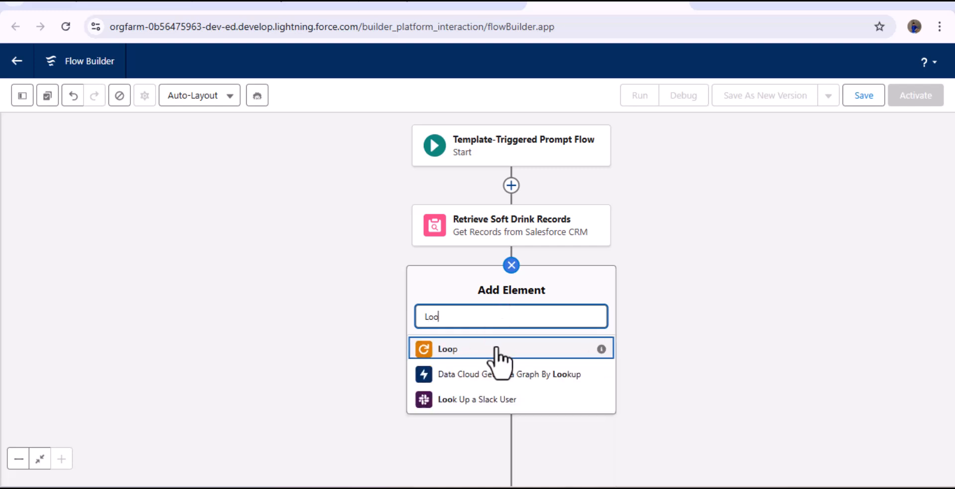
{"action": "left_click", "coordinate": [496, 348]}
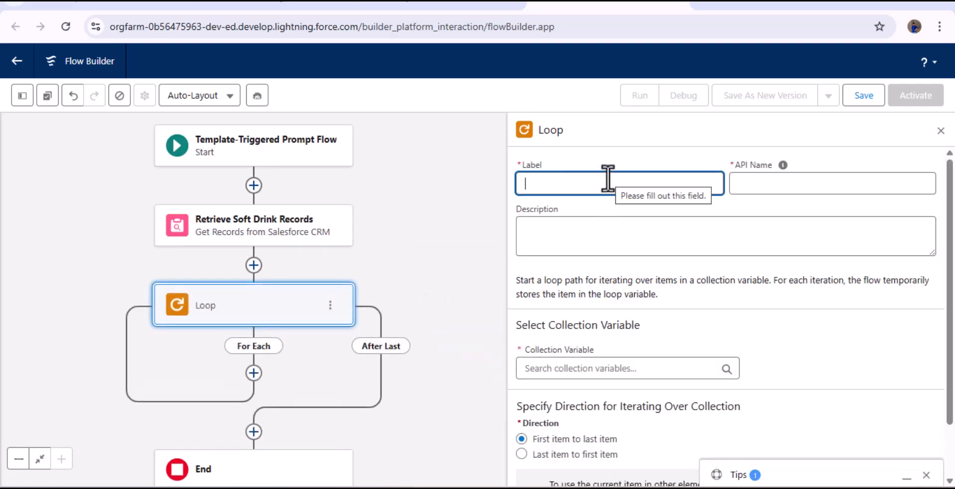
{"action": "type", "text": "Loop "}
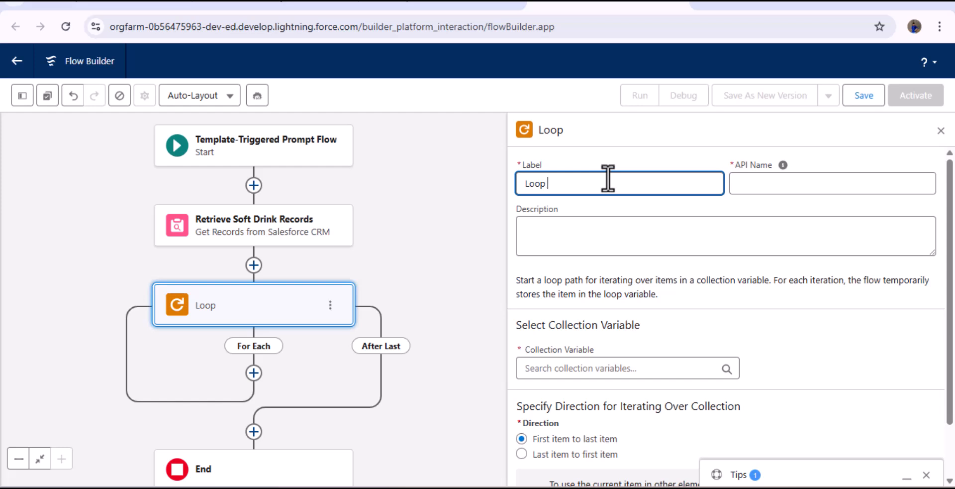
{"action": "type", "text": "Over Records"}
{"action": "left_click", "coordinate": [780, 179]}
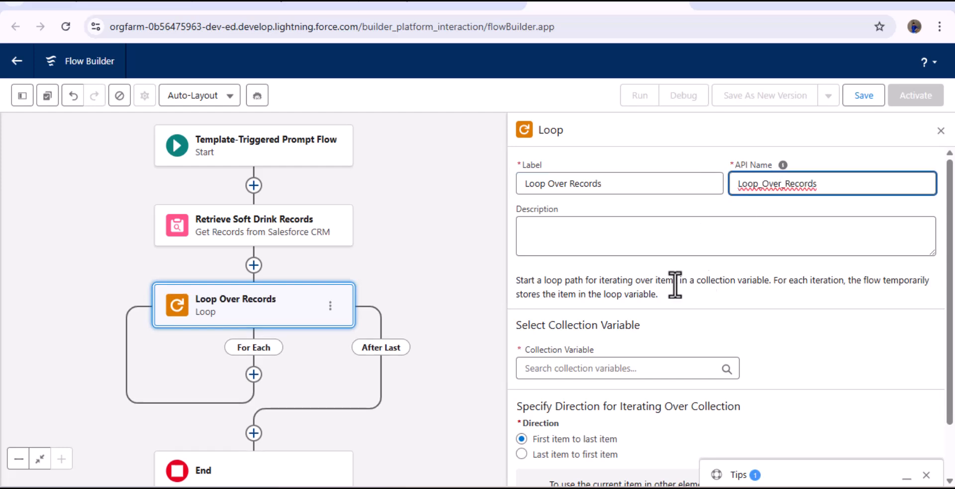
Set the loop's collection variable to Soft Drink Orders from Retrieve Soft Drink Records and close its settings
{"action": "scroll", "coordinate": [626, 291], "scroll_direction": "down", "scroll_amount": 2}
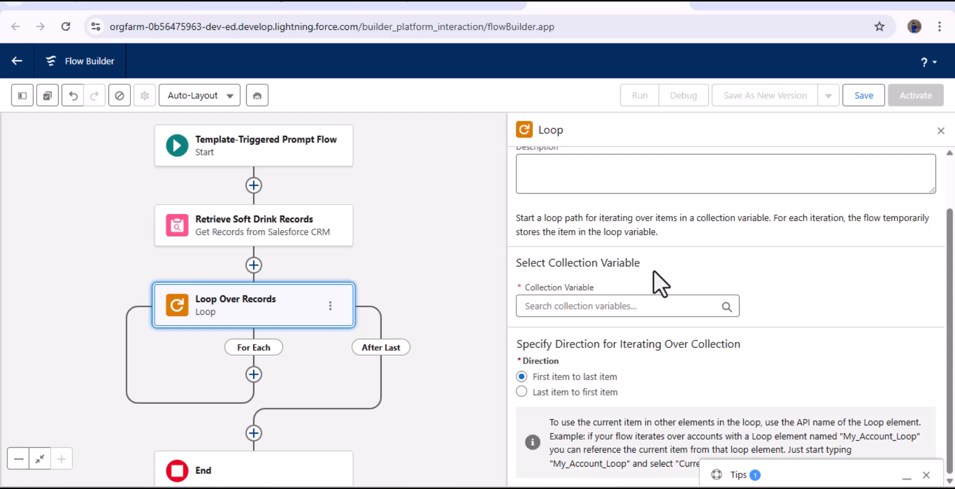
{"action": "left_click", "coordinate": [638, 298]}
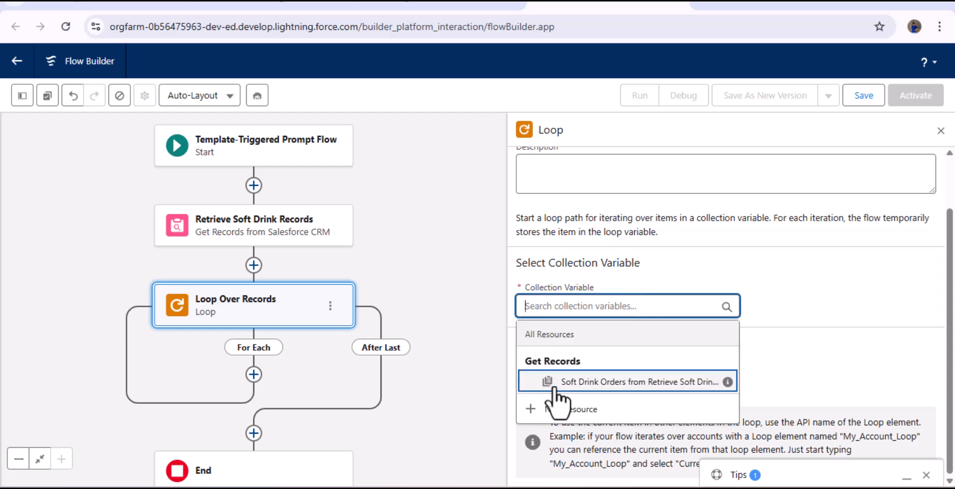
{"action": "left_click", "coordinate": [640, 382]}
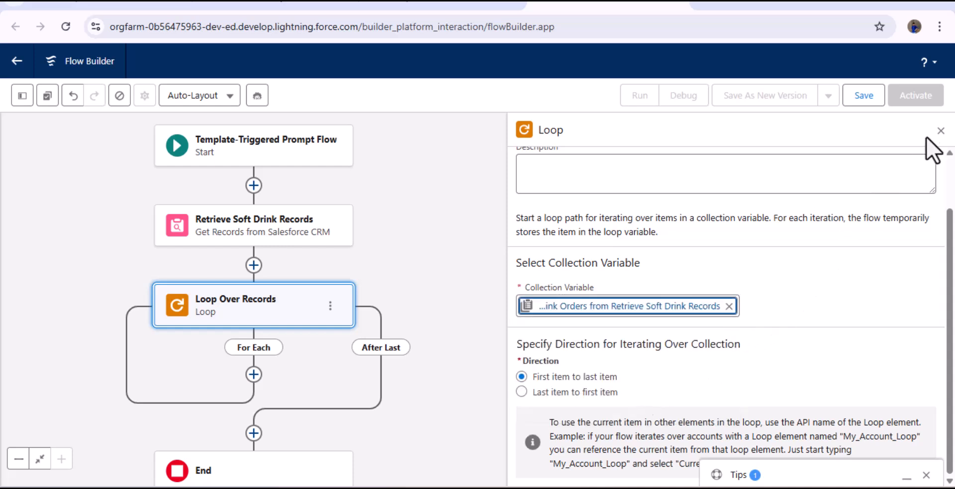
{"action": "left_click", "coordinate": [941, 130]}
{"action": "left_click", "coordinate": [461, 383]}
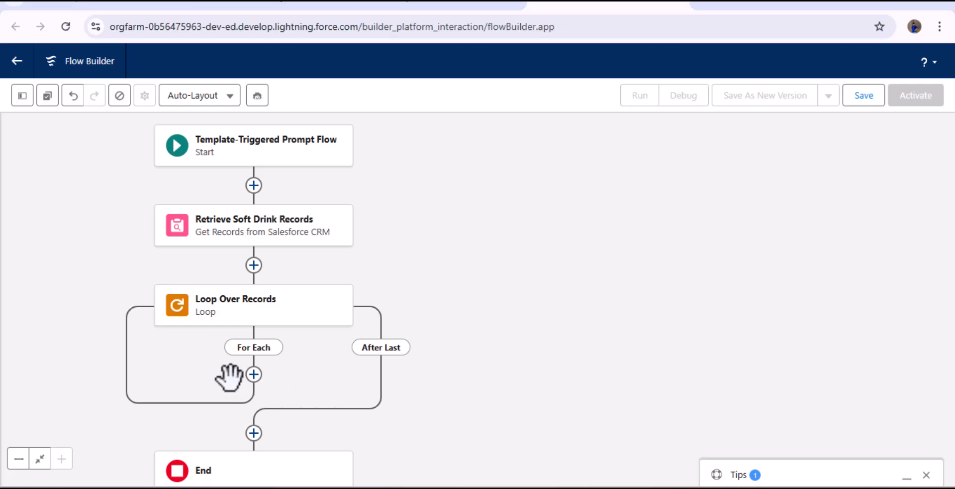
Add an Add Prompt Instructions element on the loop's For Each path, labelled "Order Instruction" with API name Order_Instruction
{"action": "left_click", "coordinate": [254, 374]}
{"action": "left_click_drag", "start_coordinate": [523, 388], "coordinate": [527, 270]}
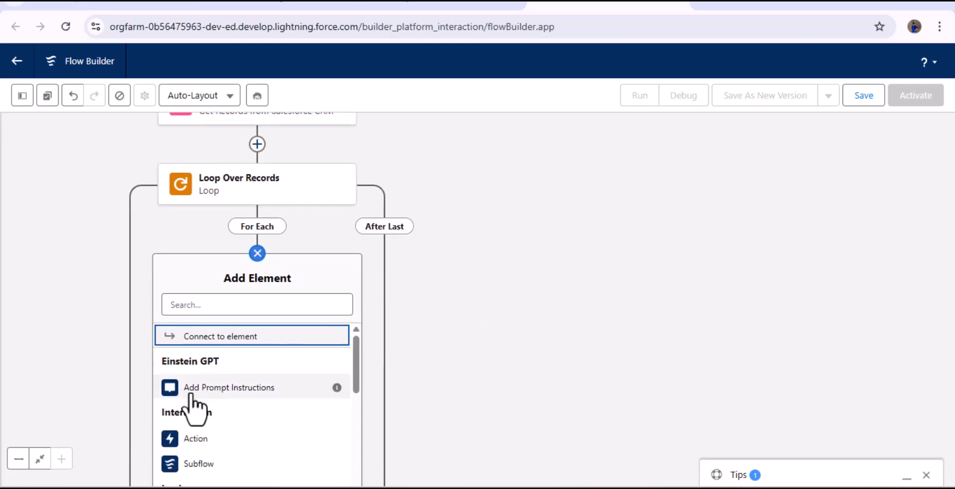
{"action": "left_click", "coordinate": [227, 390]}
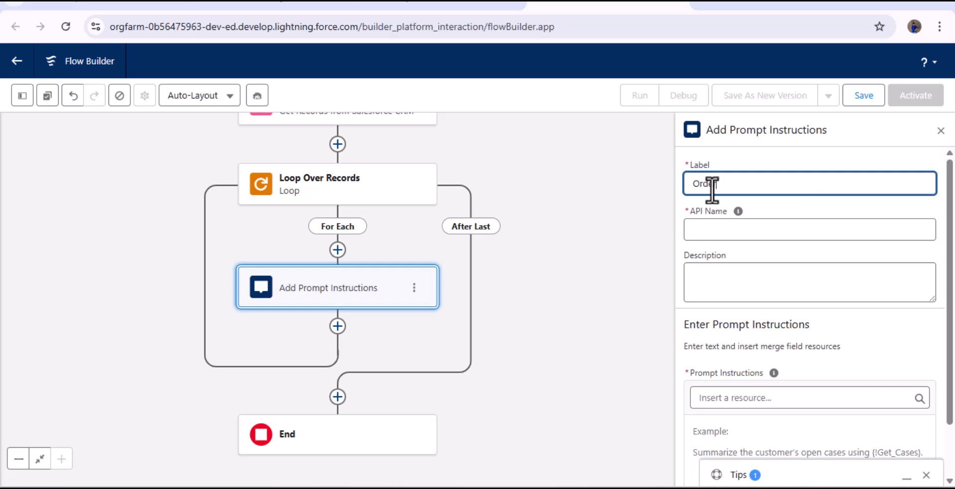
{"action": "type", "text": "ruction"}
{"action": "left_click", "coordinate": [764, 229]}
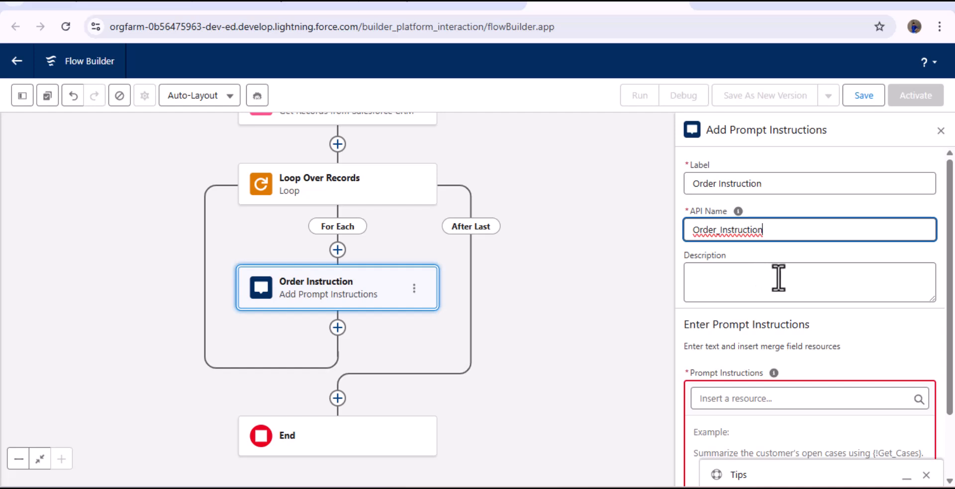
Enter "Soft Drink Details Name, Quantity are:" as the prompt instructions text and start a new line below it
{"action": "scroll", "coordinate": [779, 277], "scroll_direction": "down", "scroll_amount": 2}
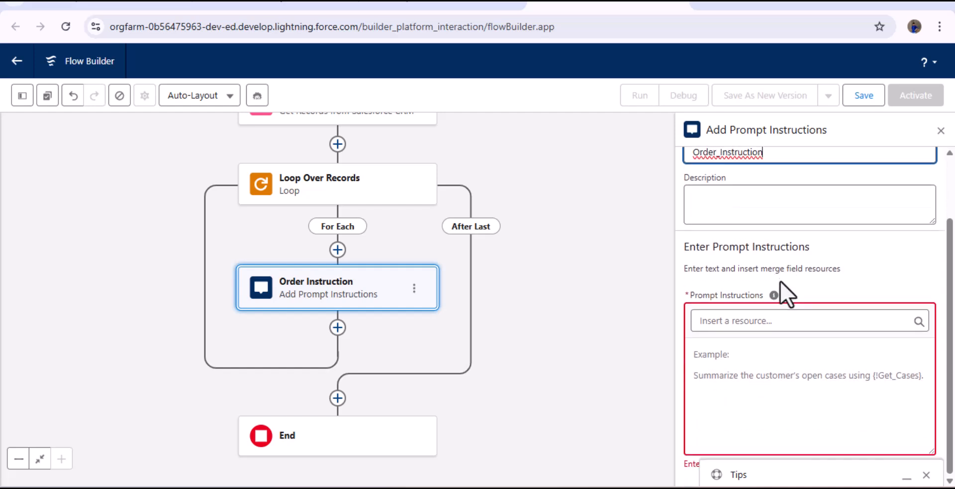
{"action": "left_click", "coordinate": [810, 387]}
{"action": "type", "text": "Soft Drin"}
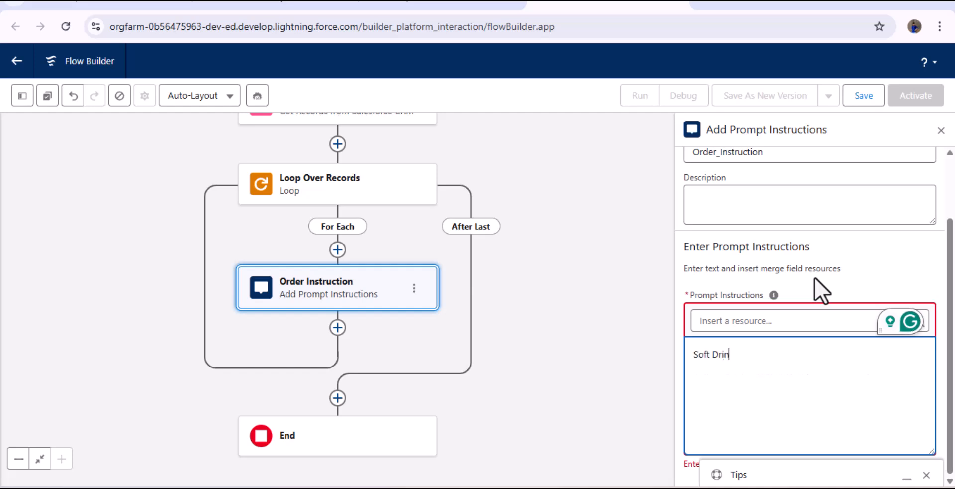
{"action": "type", "text": "k Details Name, Quantity are:"}
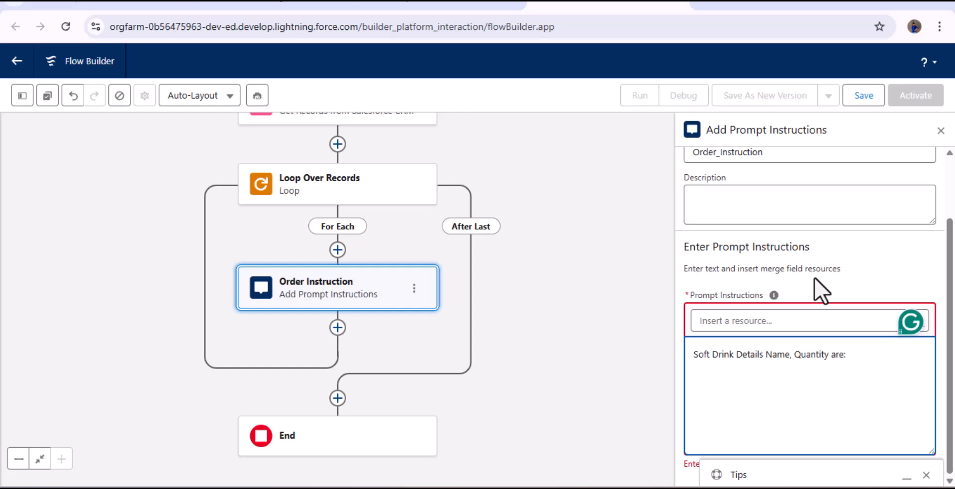
{"action": "key", "text": "Return"}
Insert the Soft_Drink__c field of the Loop_Over_Records current item into the prompt instructions, followed by a comma and a new line
{"action": "left_click", "coordinate": [747, 319]}
{"action": "left_click", "coordinate": [757, 339]}
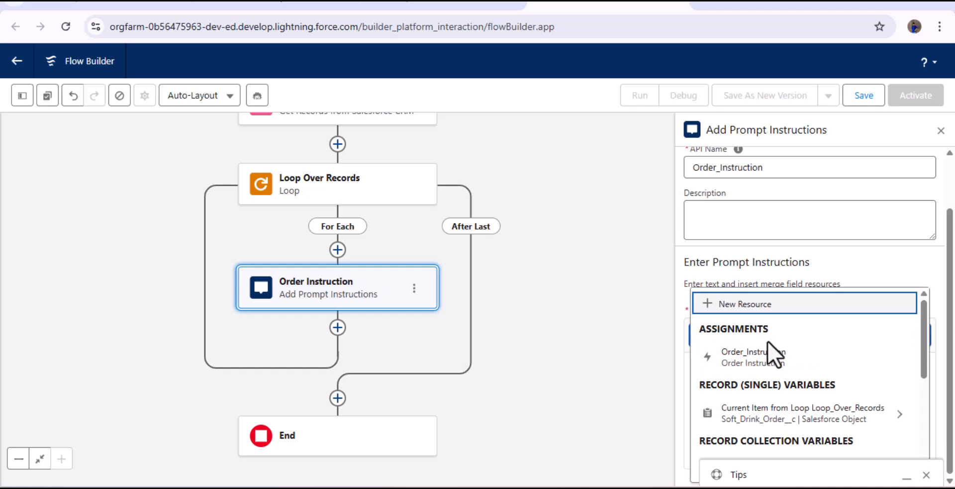
{"action": "scroll", "coordinate": [773, 339], "scroll_direction": "down", "scroll_amount": 2}
{"action": "scroll", "coordinate": [786, 344], "scroll_direction": "down", "scroll_amount": 1}
{"action": "scroll", "coordinate": [802, 347], "scroll_direction": "up", "scroll_amount": 2}
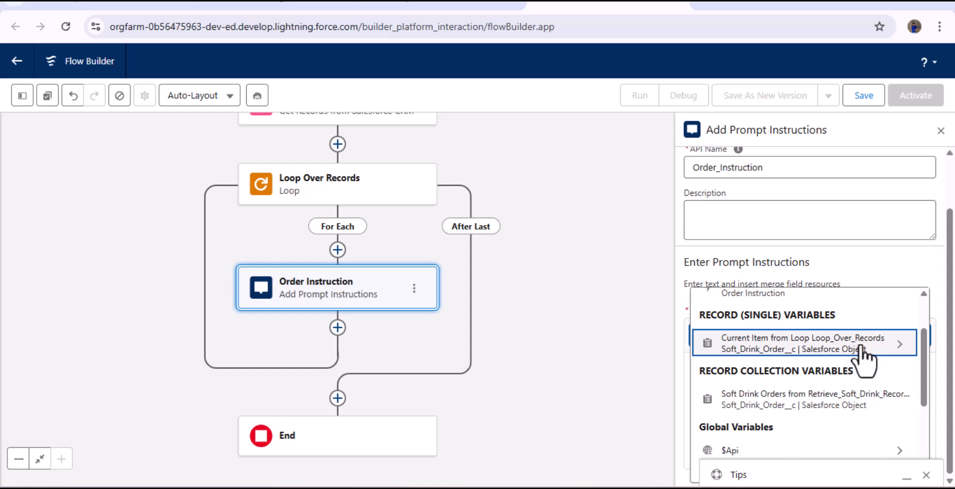
{"action": "left_click", "coordinate": [829, 349]}
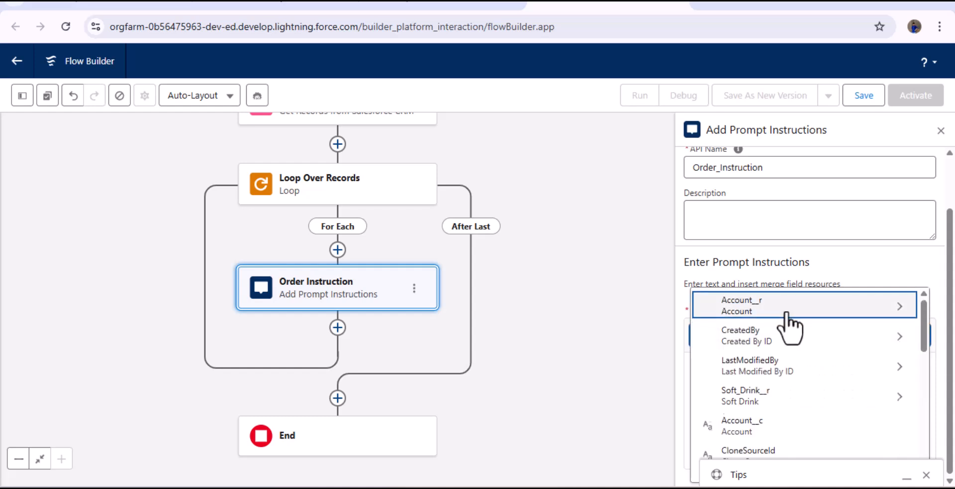
{"action": "scroll", "coordinate": [791, 326], "scroll_direction": "down", "scroll_amount": 6}
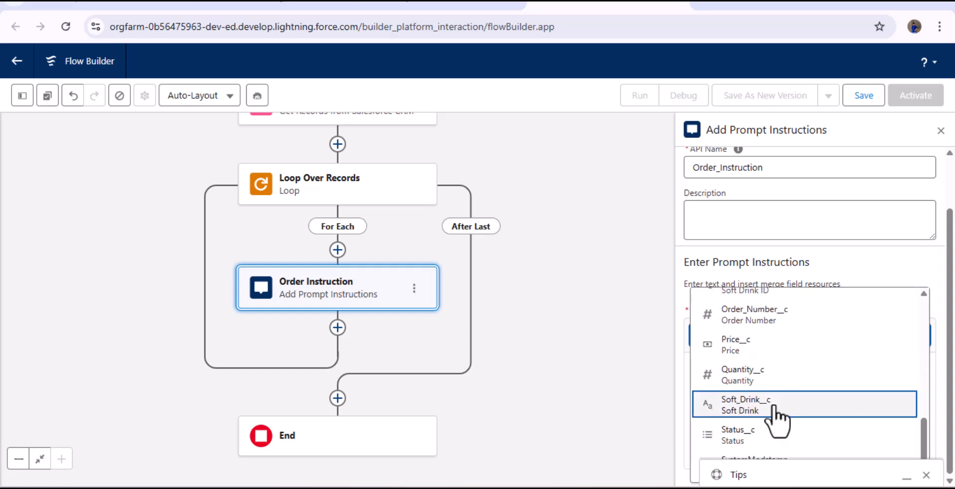
{"action": "left_click", "coordinate": [777, 419]}
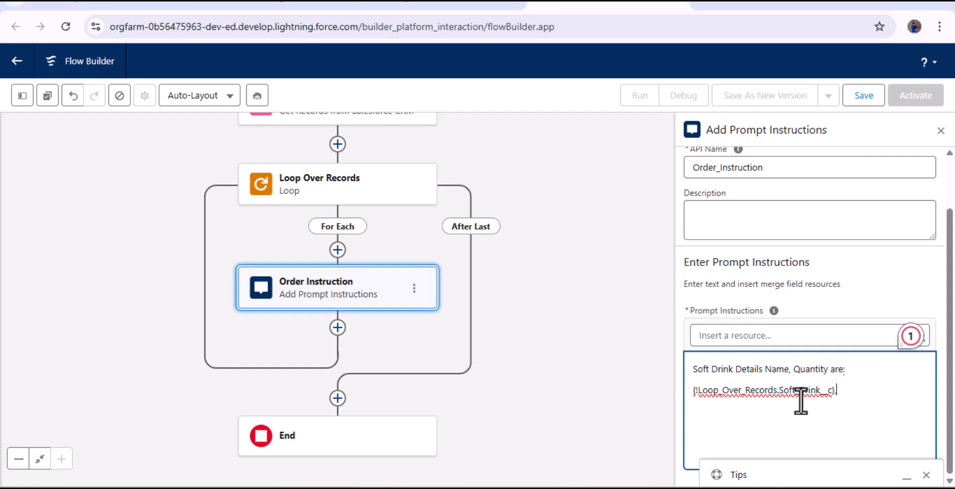
{"action": "type", "text": ","}
{"action": "key", "text": "Return"}
Insert the current loop item's Quantity__c field on the new line of the prompt instructions and close the element's settings
{"action": "left_click", "coordinate": [780, 336]}
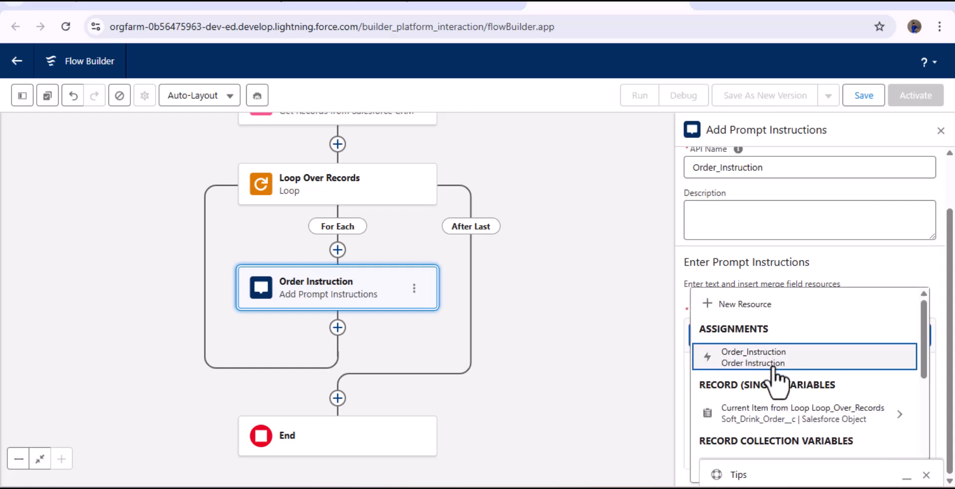
{"action": "scroll", "coordinate": [781, 383], "scroll_direction": "down", "scroll_amount": 2}
{"action": "scroll", "coordinate": [801, 378], "scroll_direction": "up", "scroll_amount": 1}
{"action": "left_click", "coordinate": [807, 362]}
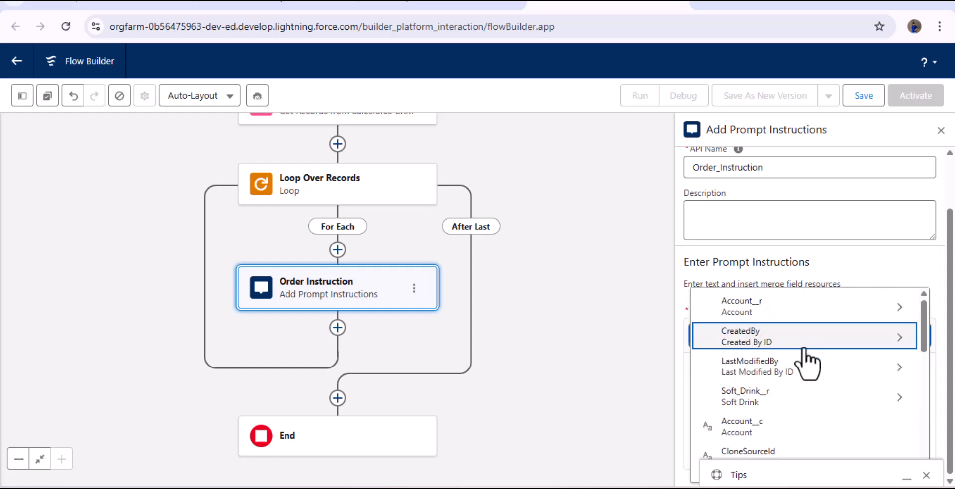
{"action": "scroll", "coordinate": [774, 378], "scroll_direction": "down", "scroll_amount": 8}
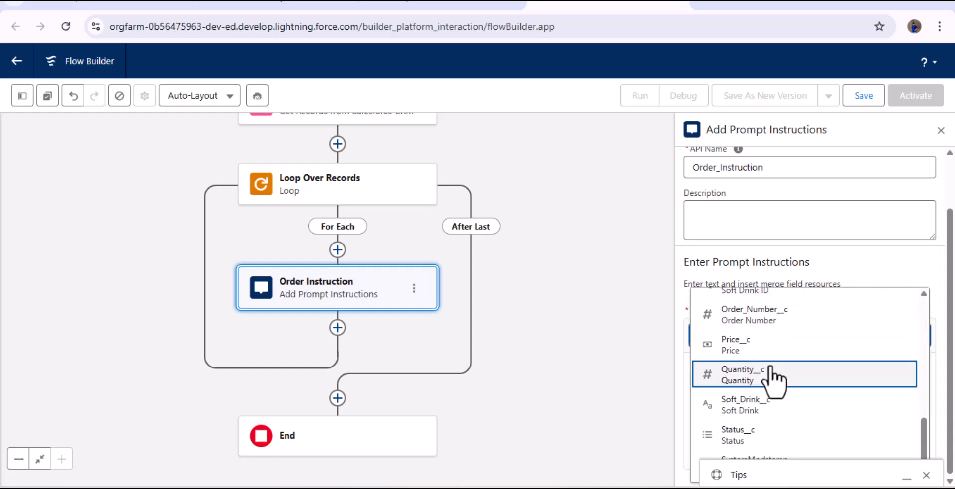
{"action": "left_click", "coordinate": [777, 379]}
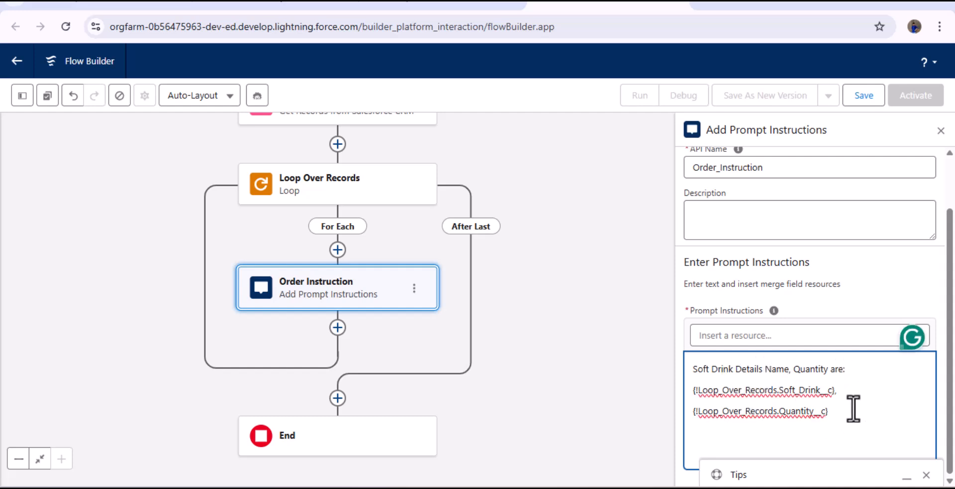
{"action": "left_click", "coordinate": [941, 131]}
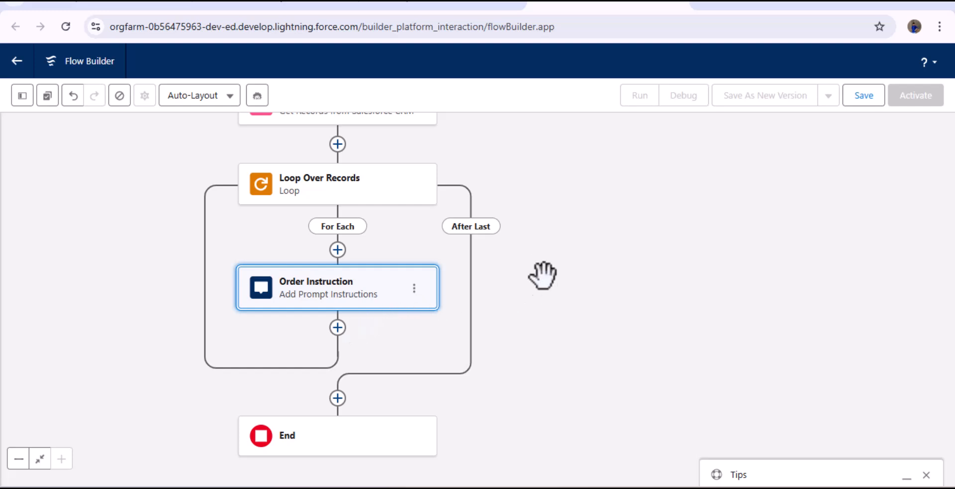
Add a Get Records element after the loop's After Last path, labelled "Case Records" with API name Case_Records
{"action": "left_click", "coordinate": [339, 398]}
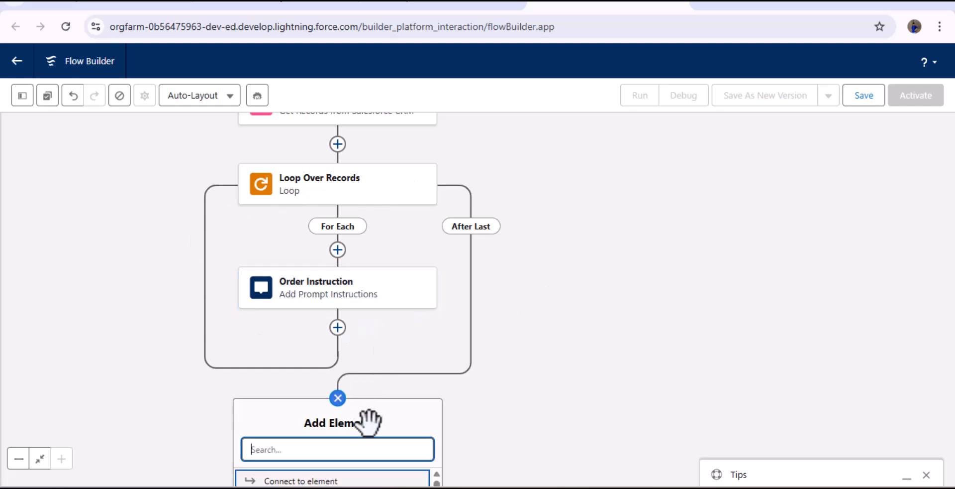
{"action": "type", "text": "c"}
{"action": "key", "text": "BackSpace"}
{"action": "type", "text": "Get"}
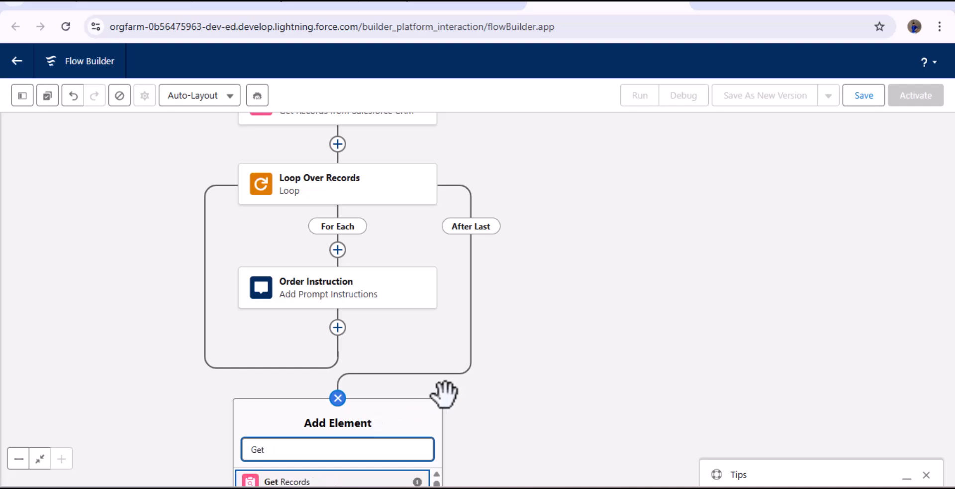
{"action": "left_click_drag", "start_coordinate": [441, 393], "coordinate": [486, 245]}
{"action": "left_click", "coordinate": [366, 324]}
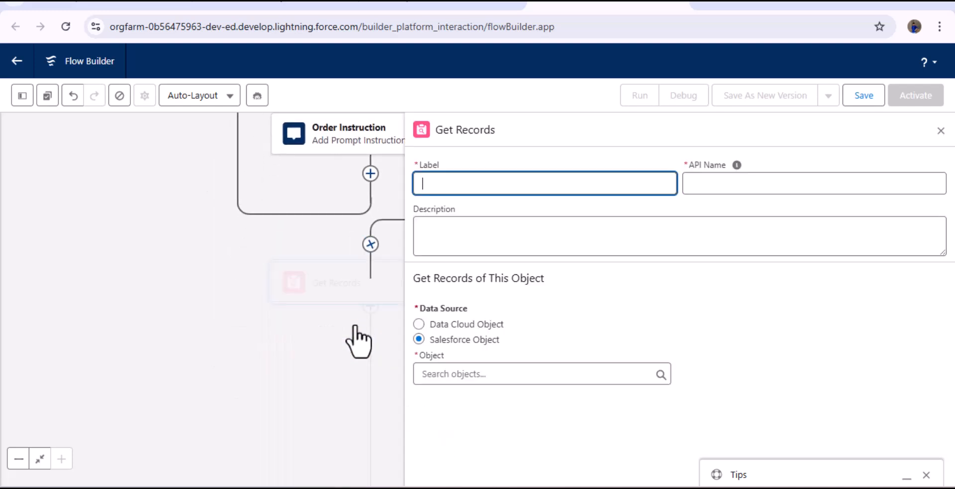
{"action": "left_click", "coordinate": [583, 179]}
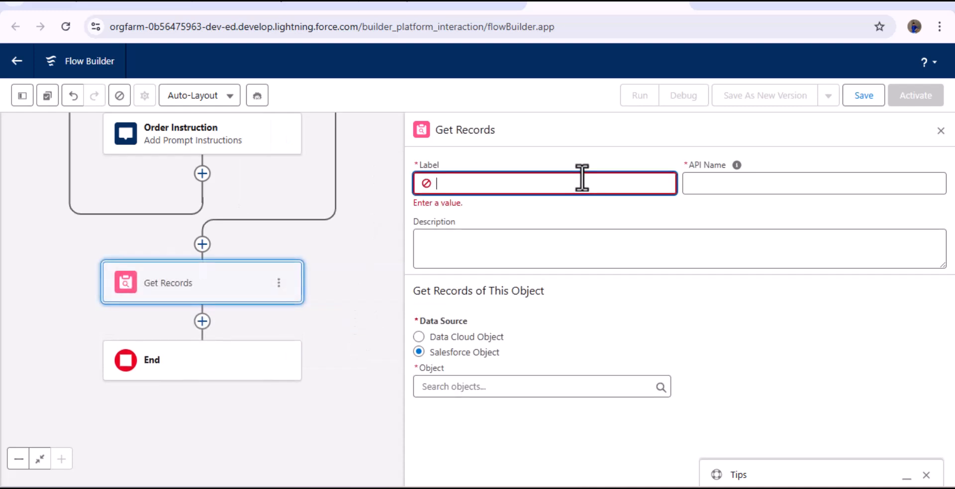
{"action": "type", "text": "Case Record"}
{"action": "left_click", "coordinate": [717, 184]}
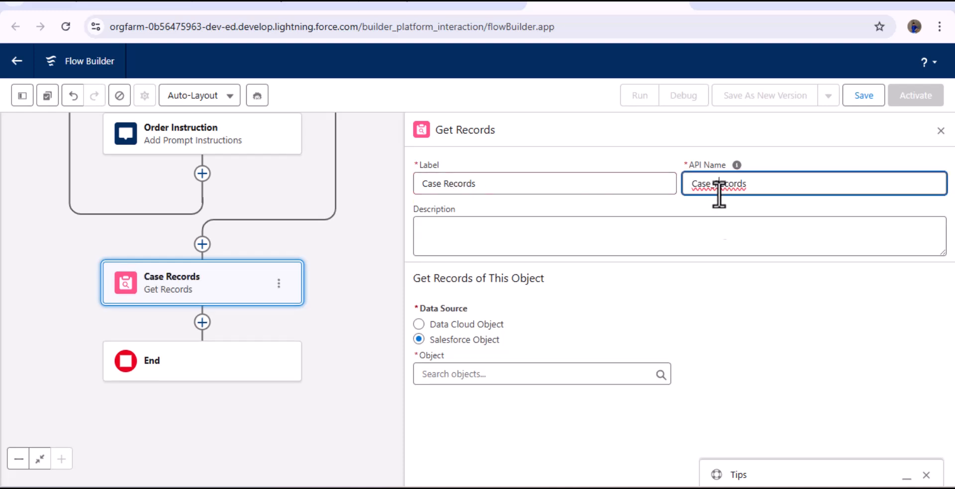
Set the Case Records object to Case and choose Account ID as the filter condition's field
{"action": "left_click", "coordinate": [472, 374]}
{"action": "type", "text": "Case"}
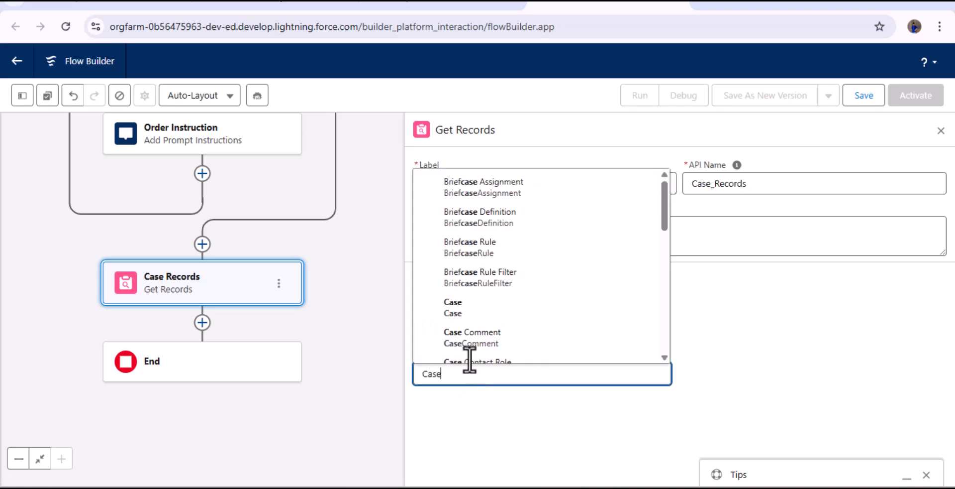
{"action": "left_click", "coordinate": [518, 304]}
{"action": "type", "text": "Case"}
{"action": "left_click", "coordinate": [479, 308]}
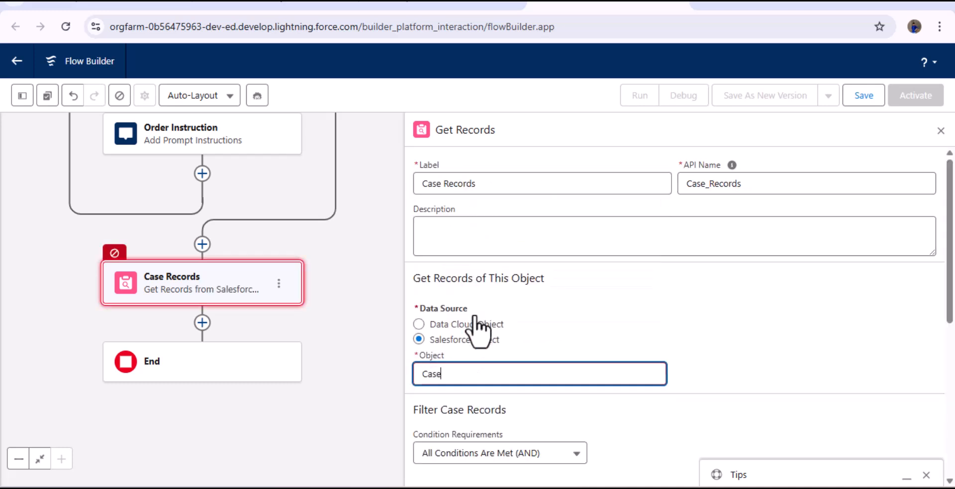
{"action": "scroll", "coordinate": [665, 356], "scroll_direction": "down", "scroll_amount": 5}
{"action": "left_click", "coordinate": [500, 230]}
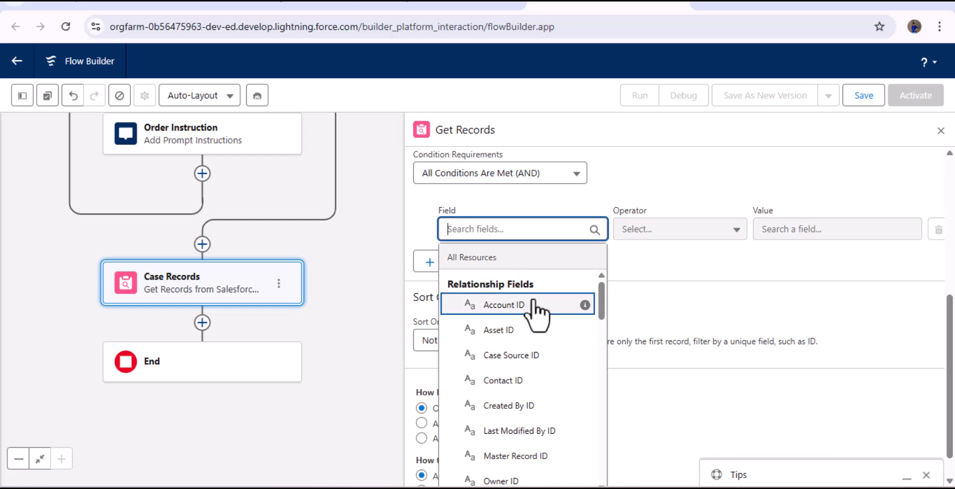
{"action": "left_click", "coordinate": [519, 305]}
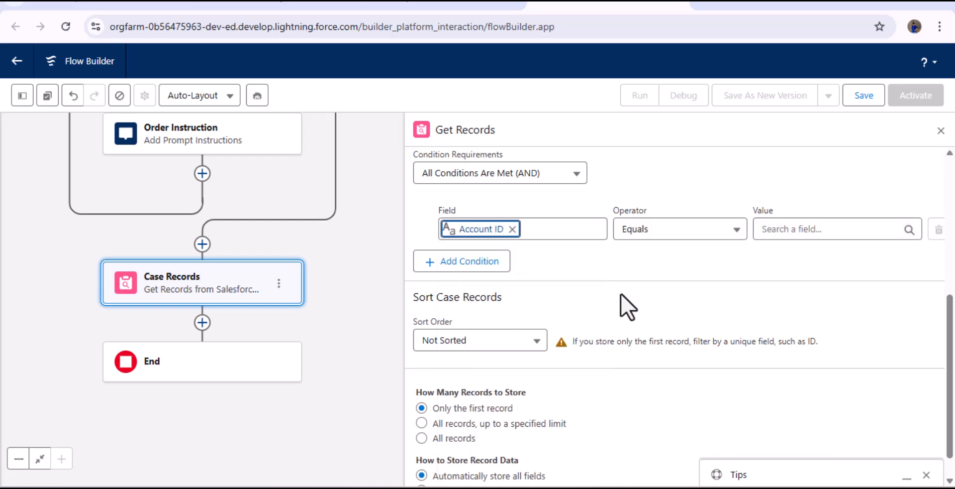
Match the condition to the prompt template input's Account > Account ID, store all records and close the Case Records settings
{"action": "left_click", "coordinate": [783, 226]}
{"action": "scroll", "coordinate": [841, 348], "scroll_direction": "down", "scroll_amount": 3}
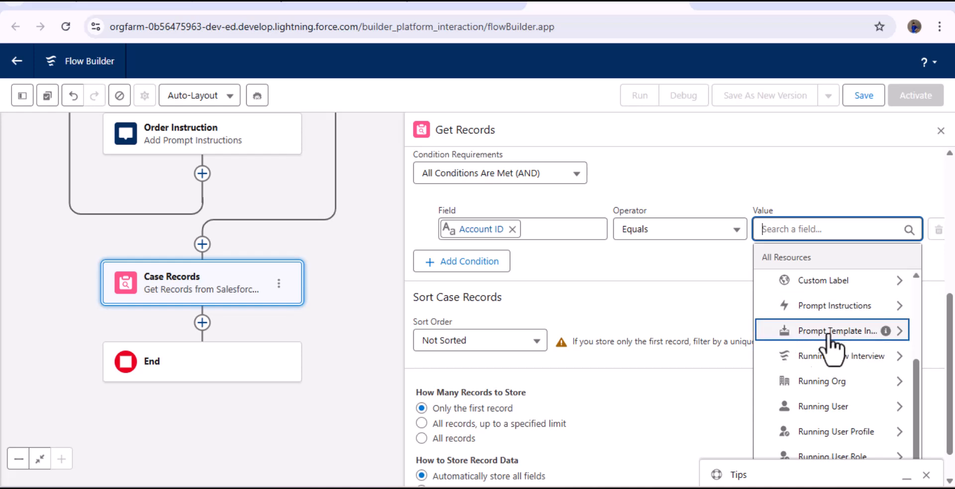
{"action": "left_click", "coordinate": [852, 332]}
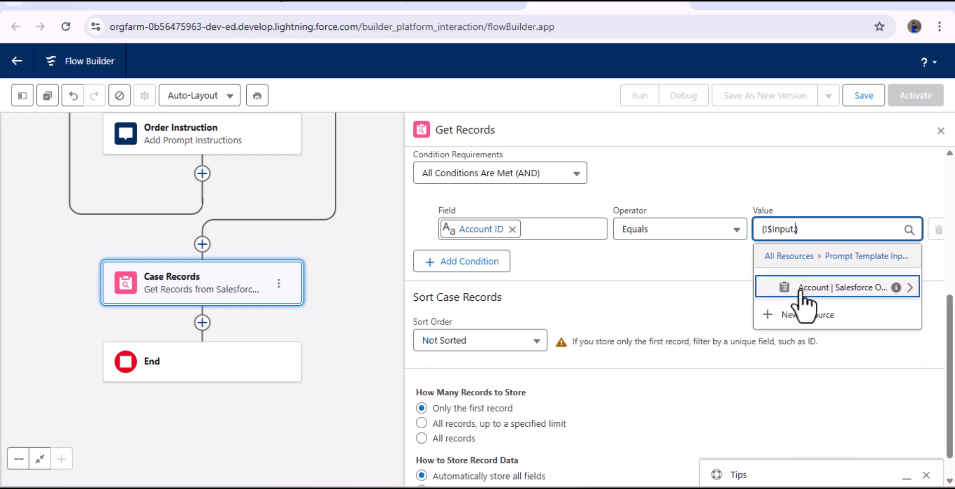
{"action": "left_click", "coordinate": [841, 289]}
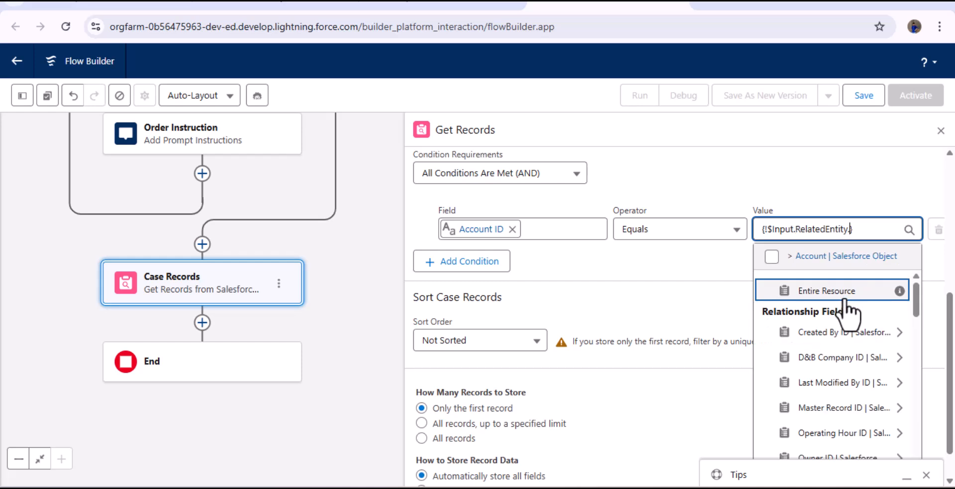
{"action": "scroll", "coordinate": [841, 343], "scroll_direction": "down", "scroll_amount": 5}
{"action": "scroll", "coordinate": [841, 376], "scroll_direction": "up", "scroll_amount": 10}
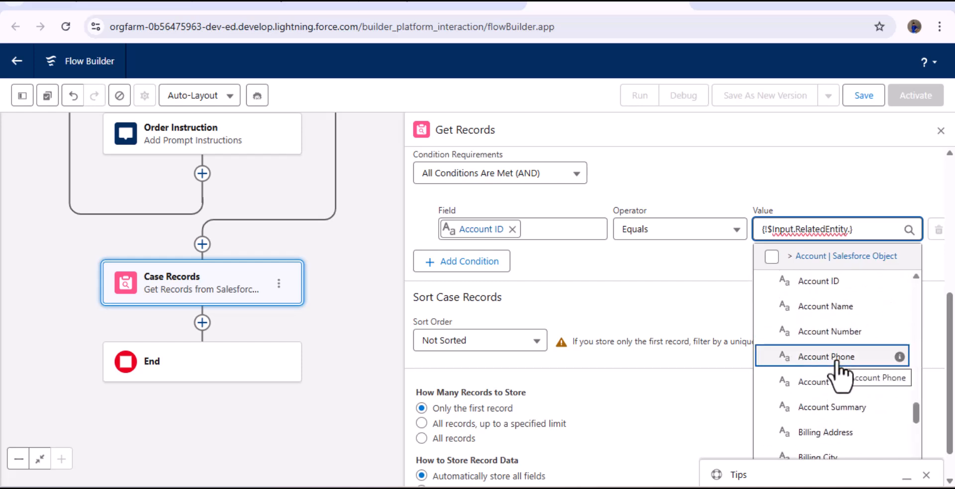
{"action": "scroll", "coordinate": [838, 361], "scroll_direction": "down", "scroll_amount": 5}
{"action": "type", "text": "id"}
{"action": "scroll", "coordinate": [841, 355], "scroll_direction": "down", "scroll_amount": 2}
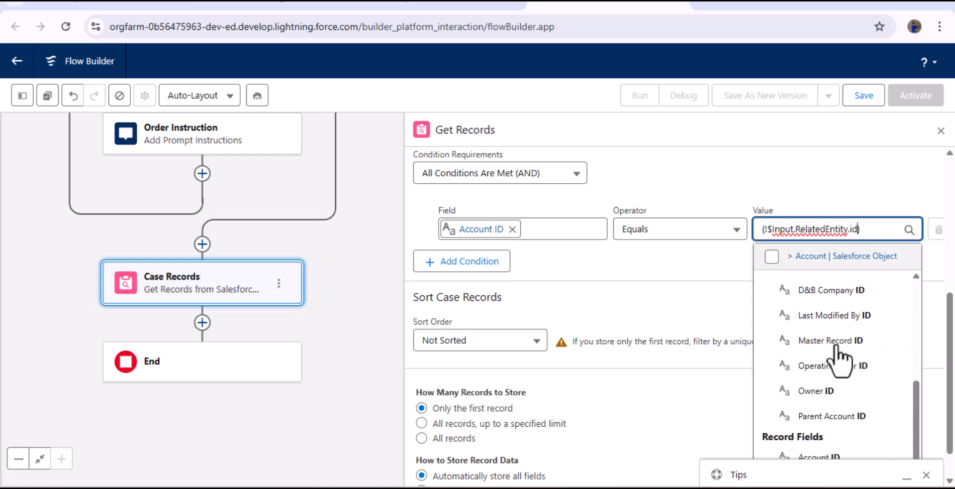
{"action": "scroll", "coordinate": [839, 393], "scroll_direction": "down", "scroll_amount": 2}
{"action": "left_click", "coordinate": [839, 427]}
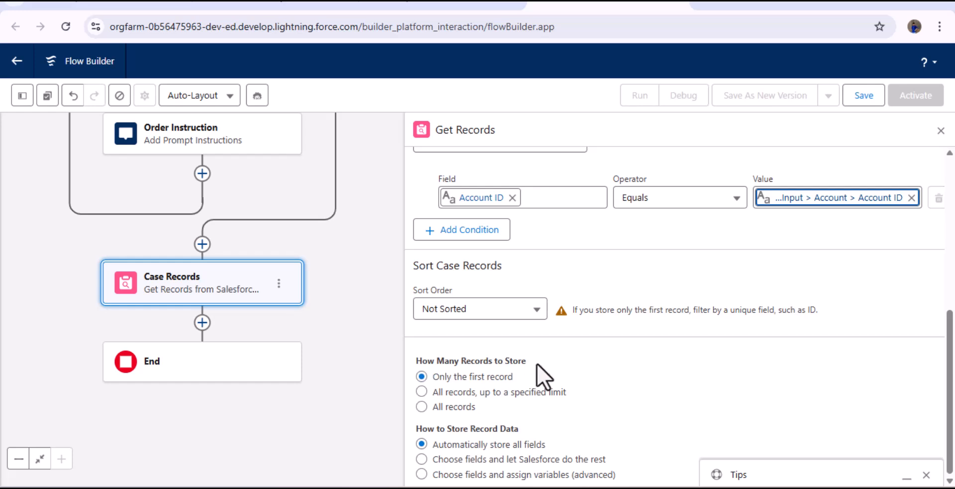
{"action": "left_click", "coordinate": [420, 406]}
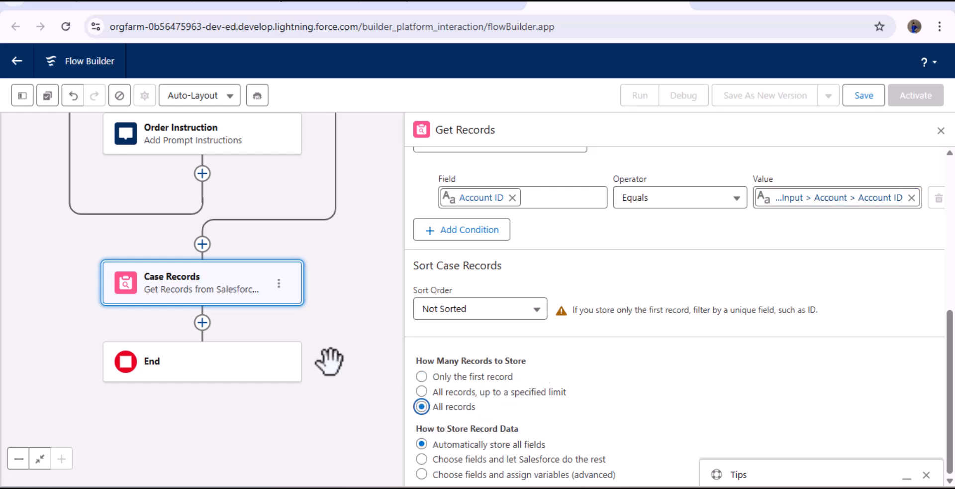
{"action": "left_click", "coordinate": [941, 130]}
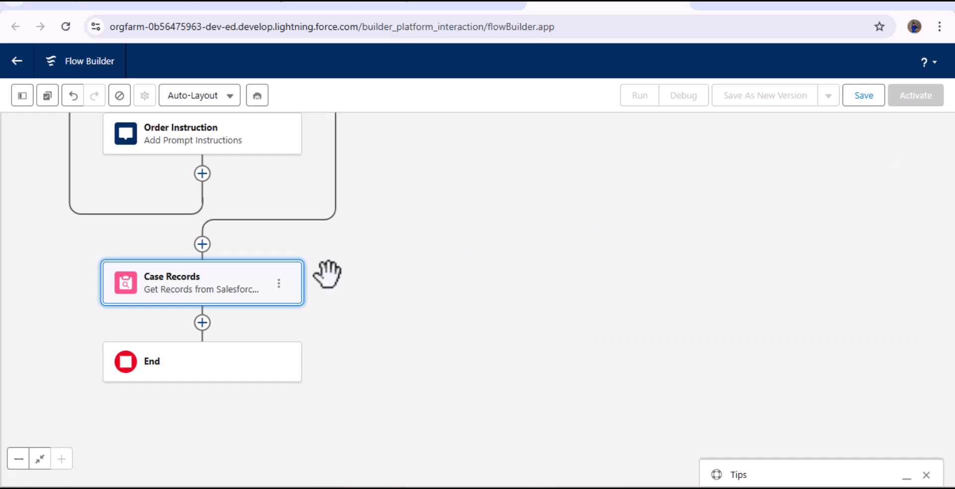
Add a Loop element after Case Records, labelled "Loop Over Cases" with API name Loop_Over_Cases
{"action": "left_click", "coordinate": [461, 299]}
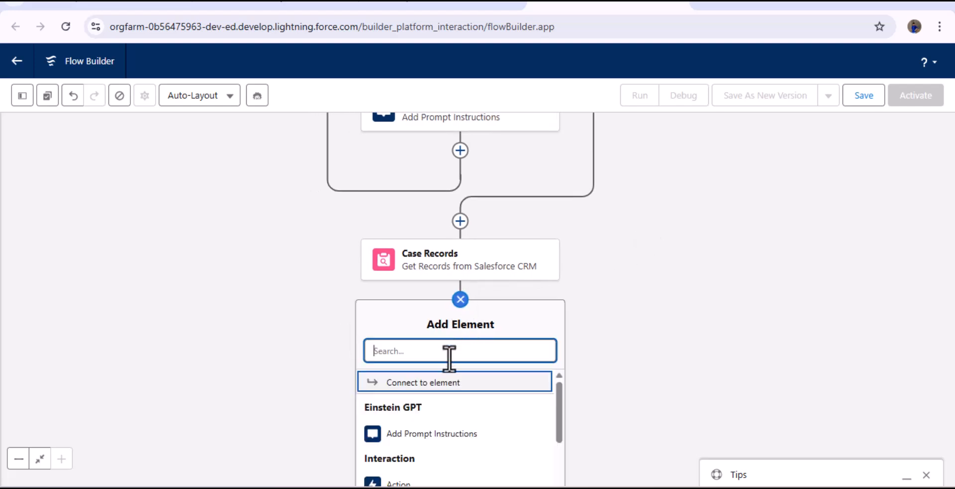
{"action": "type", "text": "l"}
{"action": "key", "text": "BackSpace"}
{"action": "type", "text": "loop"}
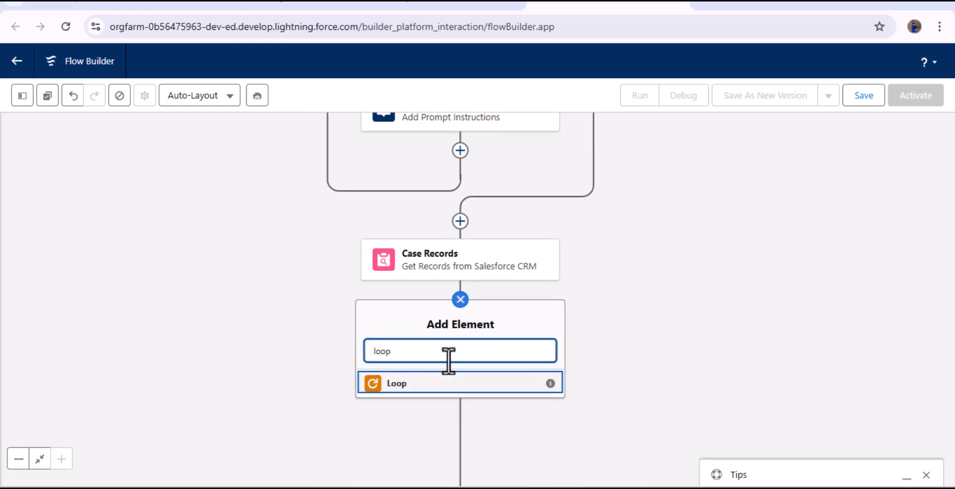
{"action": "left_click", "coordinate": [431, 383]}
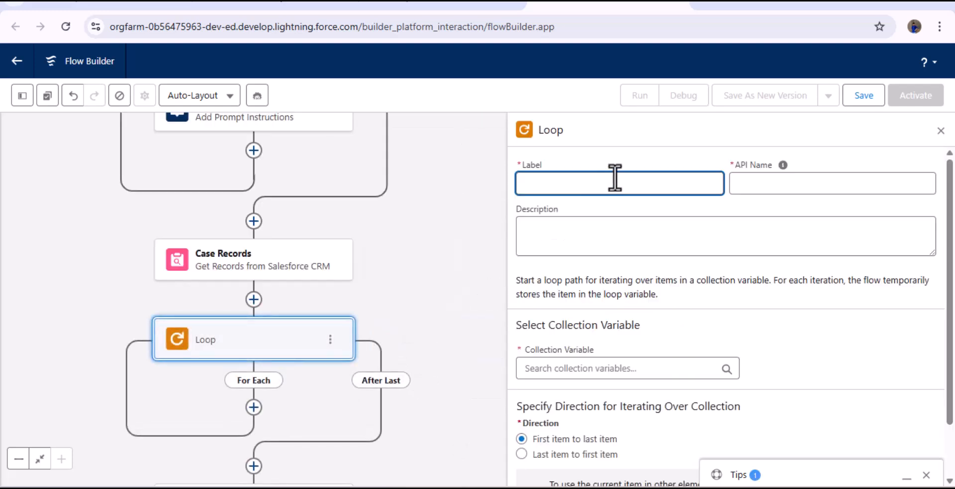
{"action": "type", "text": "Loop Over Cases"}
{"action": "left_click", "coordinate": [752, 183]}
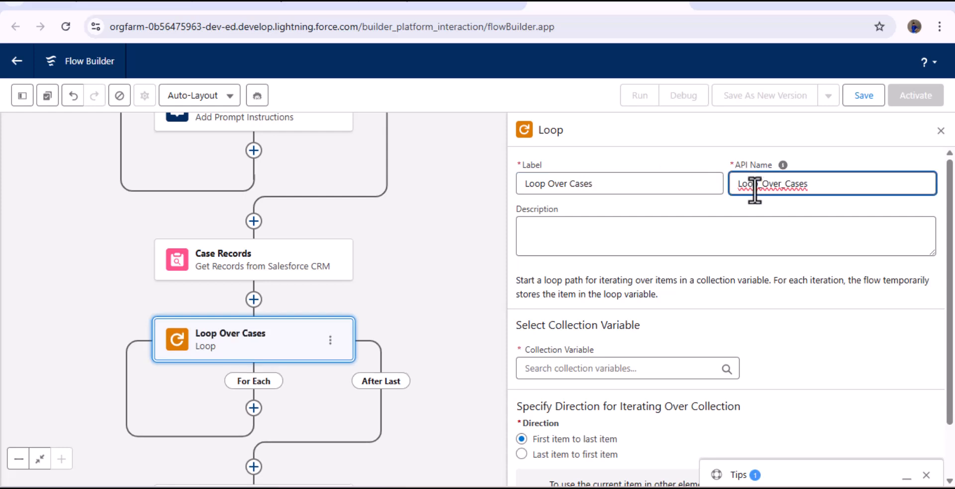
Set the Loop Over Cases collection variable to Cases from Case Records and close its settings
{"action": "scroll", "coordinate": [637, 271], "scroll_direction": "down", "scroll_amount": 1}
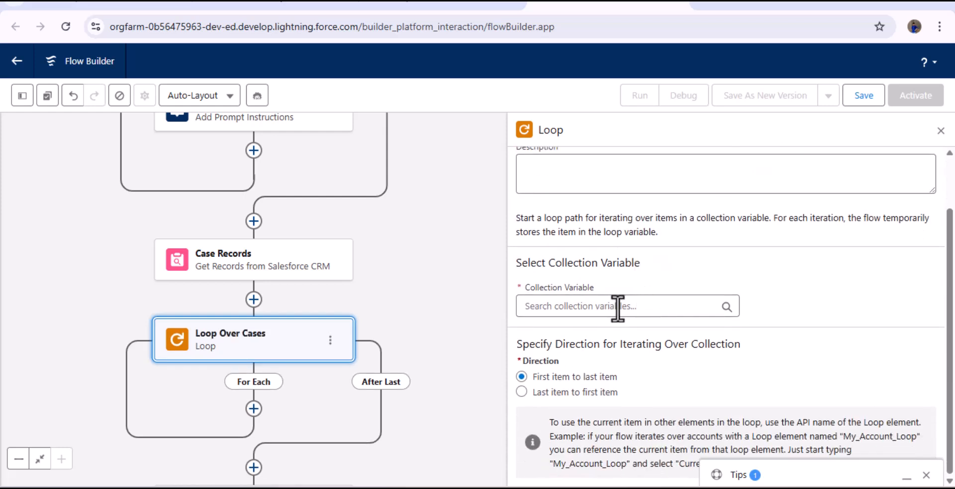
{"action": "left_click", "coordinate": [605, 305]}
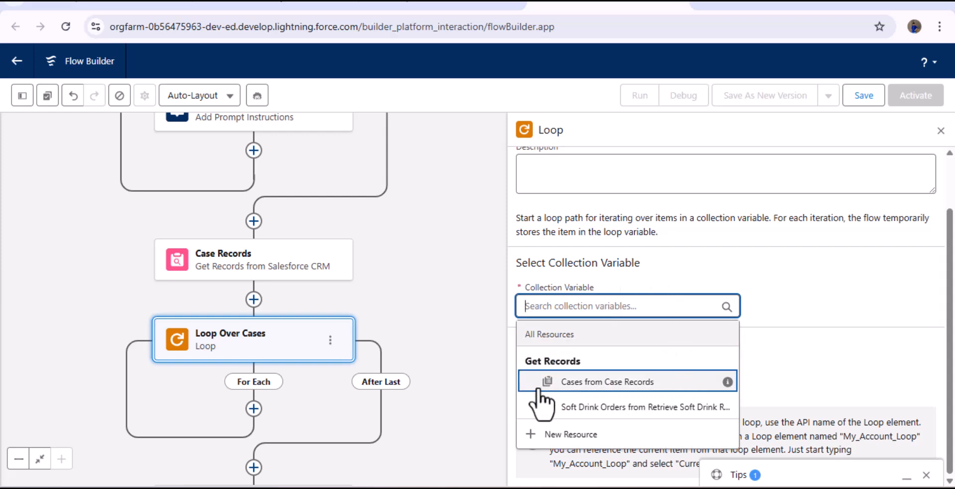
{"action": "left_click", "coordinate": [631, 383]}
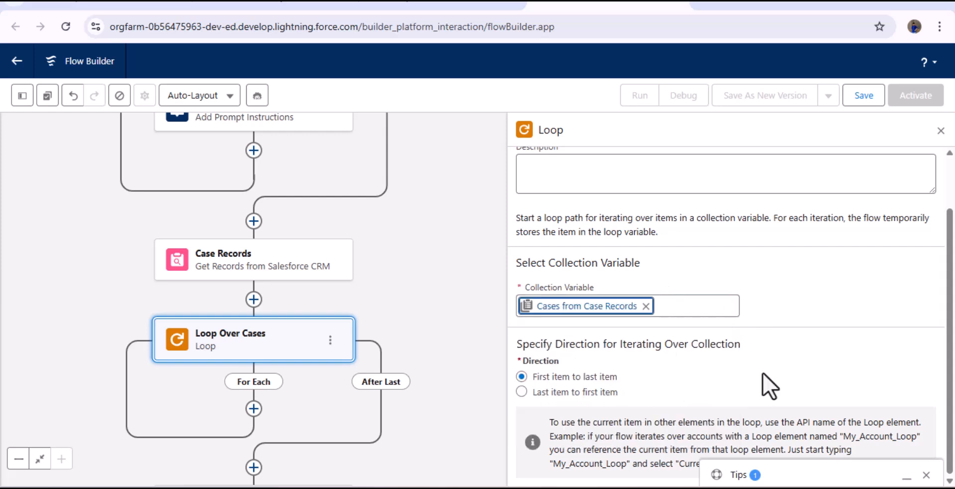
{"action": "left_click", "coordinate": [941, 130]}
{"action": "left_click_drag", "start_coordinate": [558, 222], "coordinate": [740, 160]}
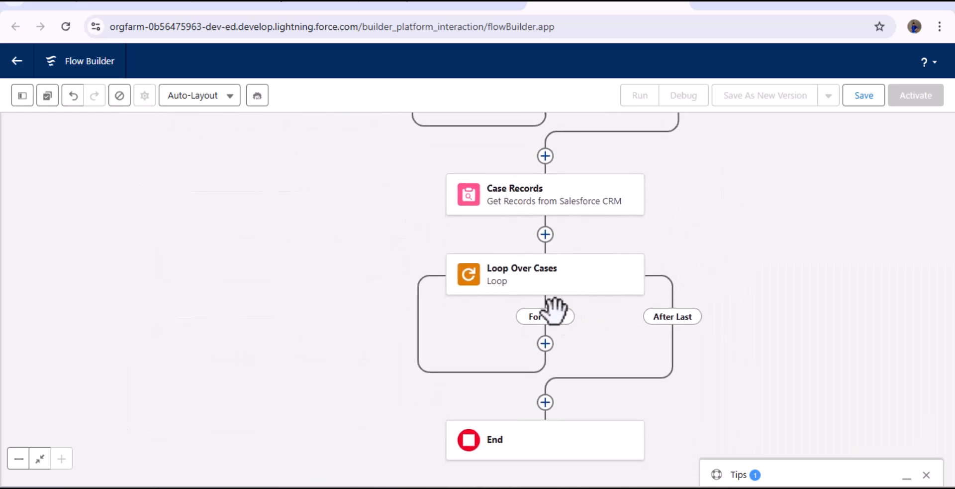
Add an Add Prompt Instructions element to the For Each path of Loop Over Cases, labelled "Display Cases" with API name Display_Cases
{"action": "left_click", "coordinate": [545, 342]}
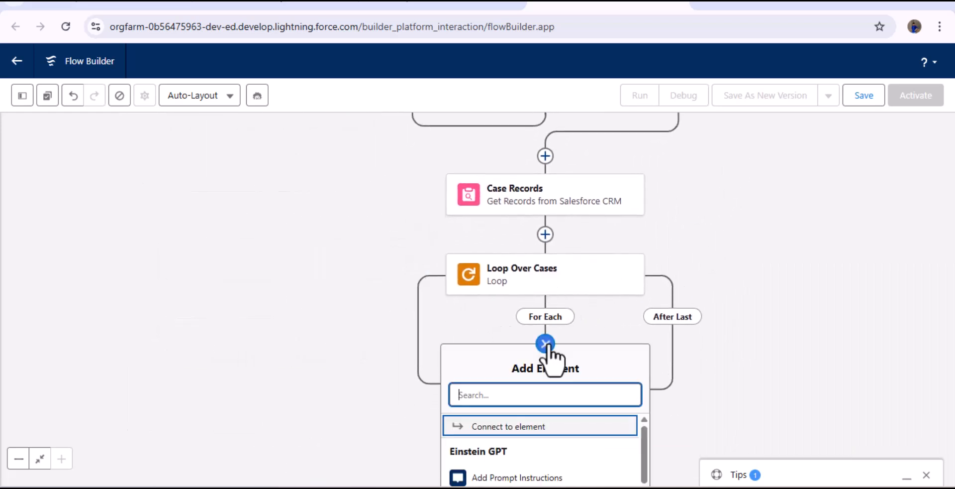
{"action": "left_click_drag", "start_coordinate": [568, 390], "coordinate": [566, 295]}
{"action": "left_click", "coordinate": [547, 384]}
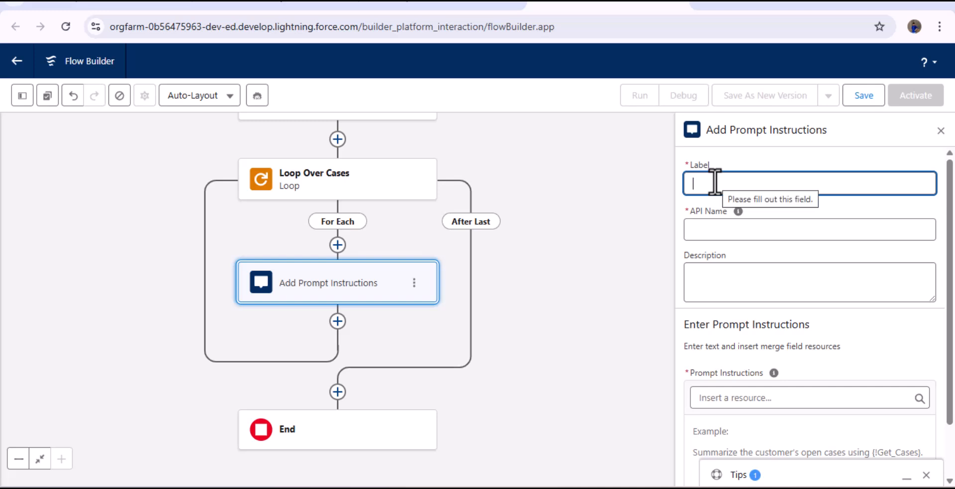
{"action": "type", "text": "Disp"}
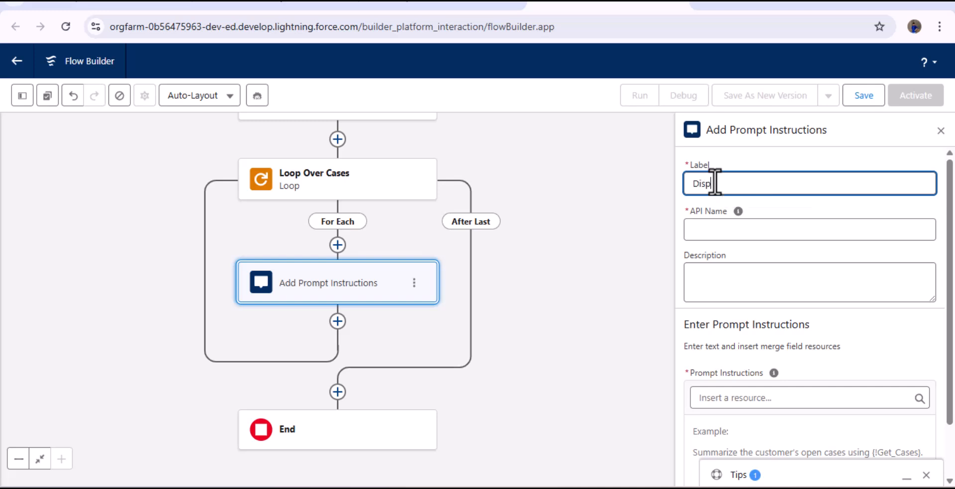
{"action": "type", "text": "lay Cases"}
{"action": "left_click", "coordinate": [715, 229]}
Enter "Case Details: Subject, Reason, and Description of the Case:" as the Display Cases prompt instructions and start a new line
{"action": "scroll", "coordinate": [764, 323], "scroll_direction": "down", "scroll_amount": 2}
{"action": "left_click", "coordinate": [741, 363]}
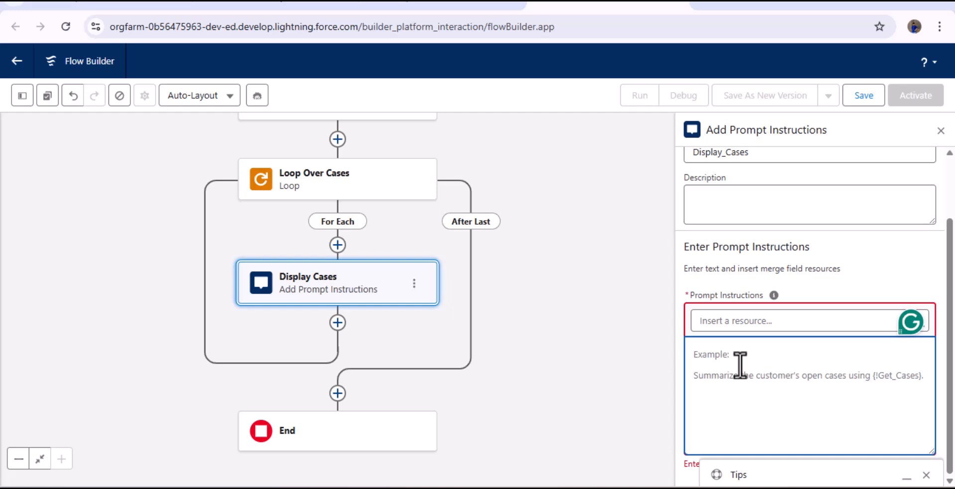
{"action": "type", "text": "Cas"}
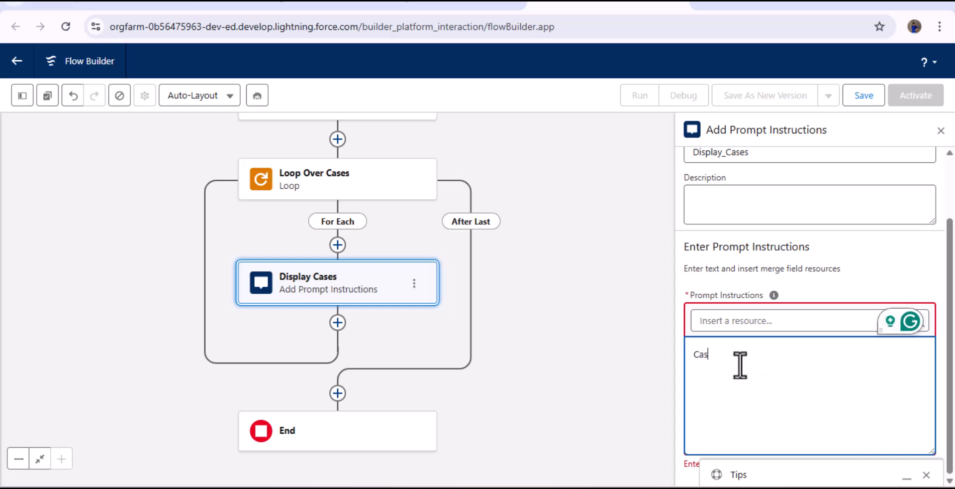
{"action": "type", "text": "e Detai"}
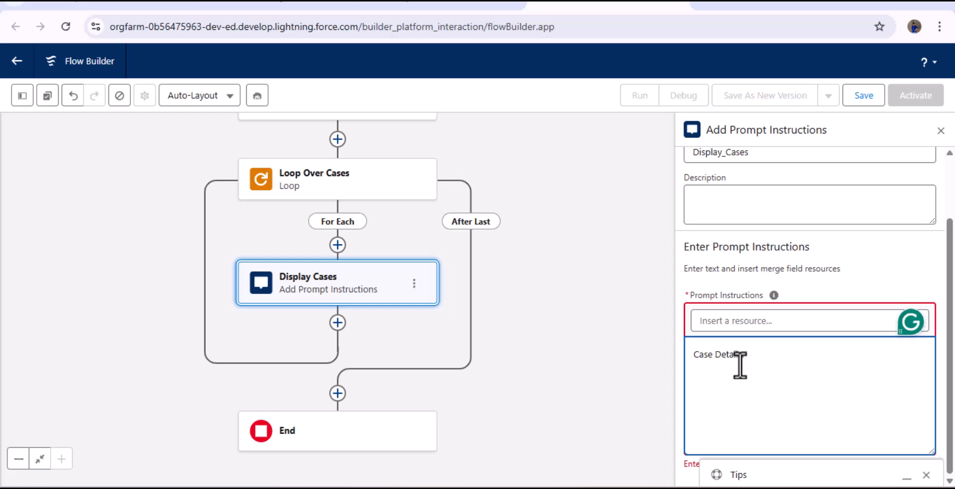
{"action": "type", "text": "ls Subject, Reason"}
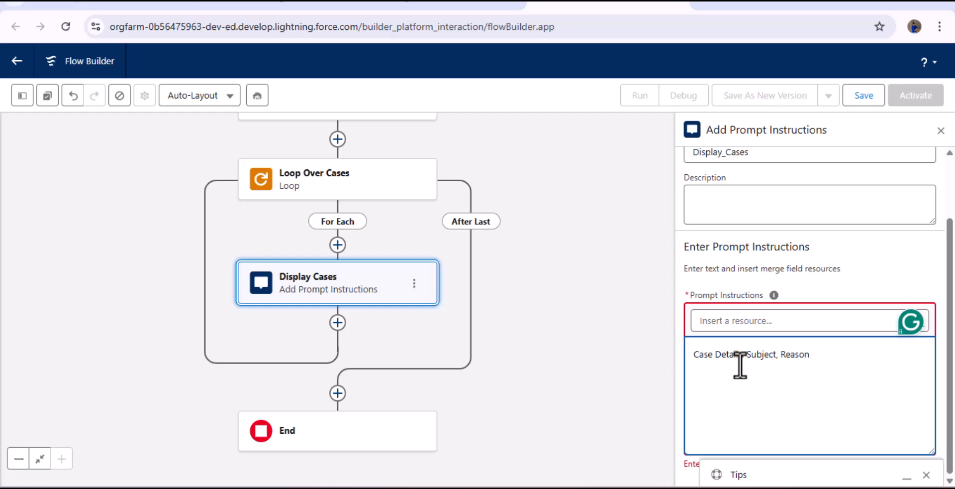
{"action": "type", "text": ", and"}
{"action": "type", "text": "cripption"}
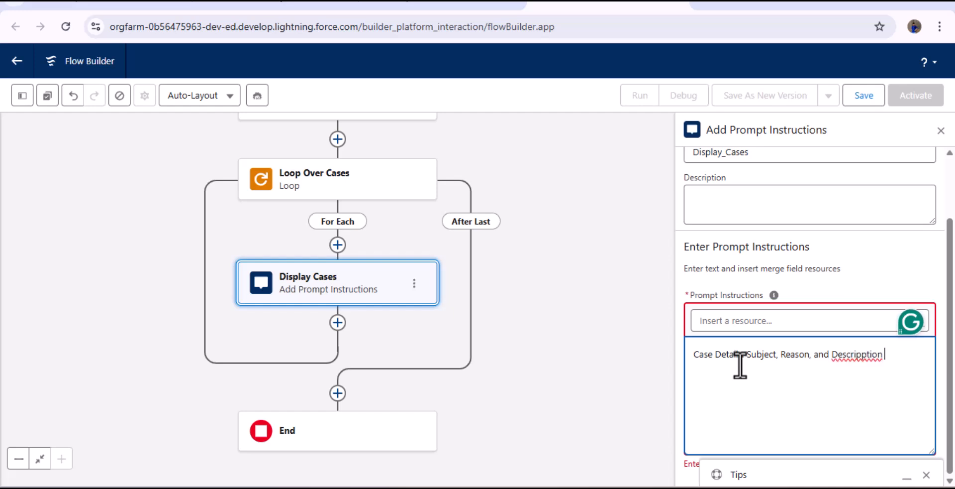
{"action": "type", "text": " of the Case"}
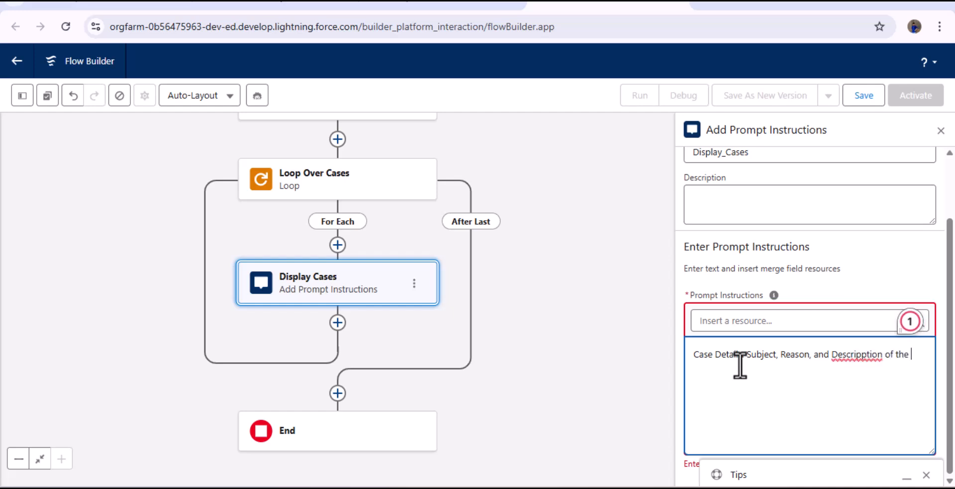
{"action": "mouse_move", "coordinate": [860, 369]}
{"action": "left_click", "coordinate": [736, 387]}
{"action": "key", "text": "Return"}
Insert the Subject field of the current Loop_Over_Cases item under the heading text, followed by a comma and a new line
{"action": "left_click", "coordinate": [742, 321]}
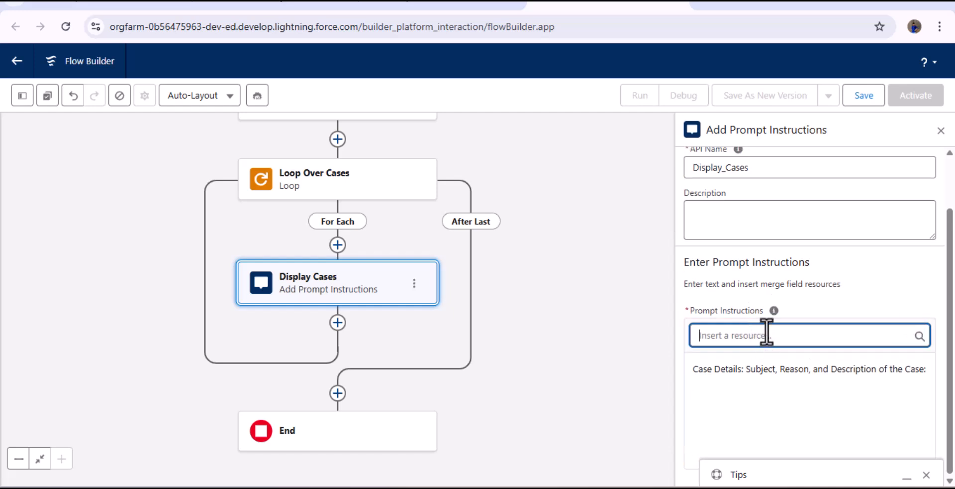
{"action": "left_click", "coordinate": [757, 337]}
{"action": "scroll", "coordinate": [806, 380], "scroll_direction": "down", "scroll_amount": 2}
{"action": "left_click", "coordinate": [798, 379]}
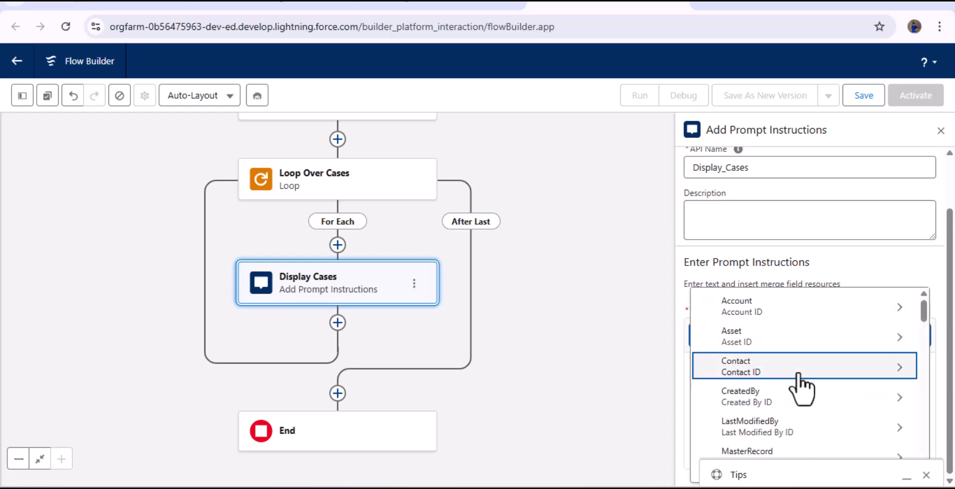
{"action": "scroll", "coordinate": [730, 346], "scroll_direction": "down", "scroll_amount": 5}
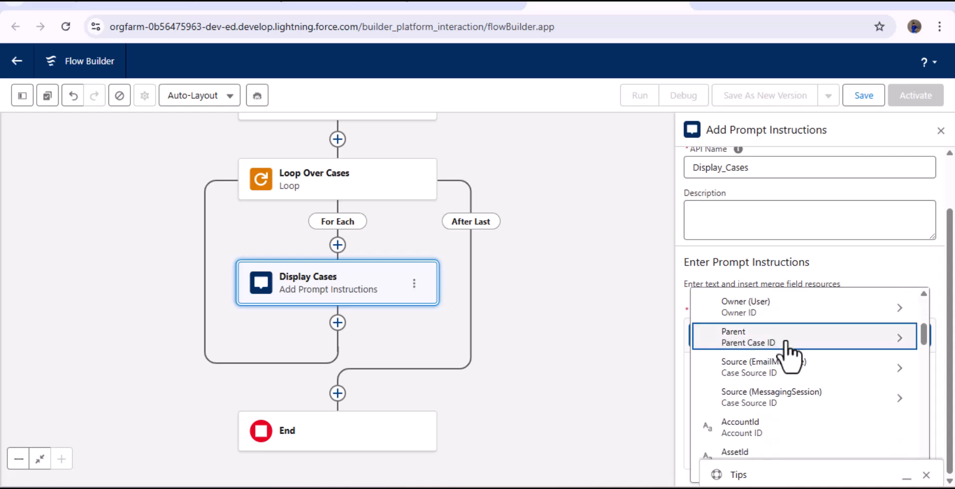
{"action": "type", "text": "Sub"}
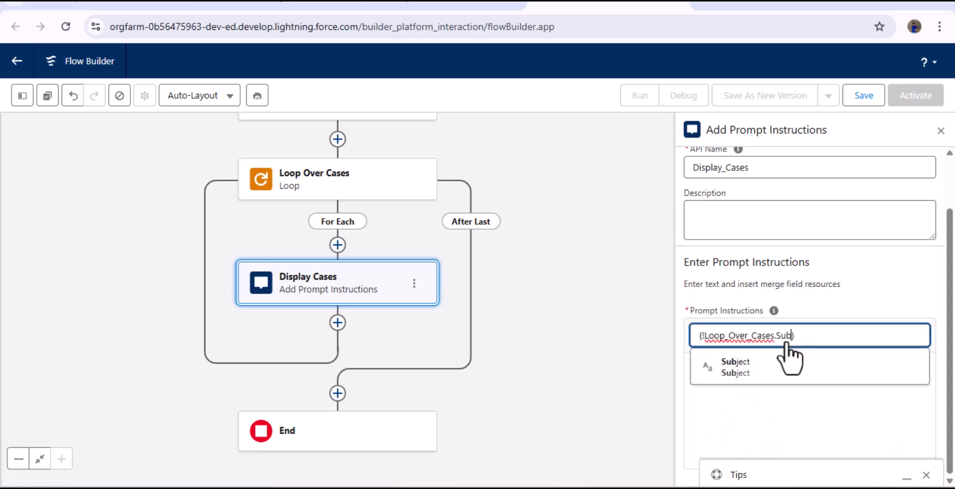
{"action": "left_click", "coordinate": [754, 368]}
{"action": "type", "text": ","}
{"action": "key", "text": "Return"}
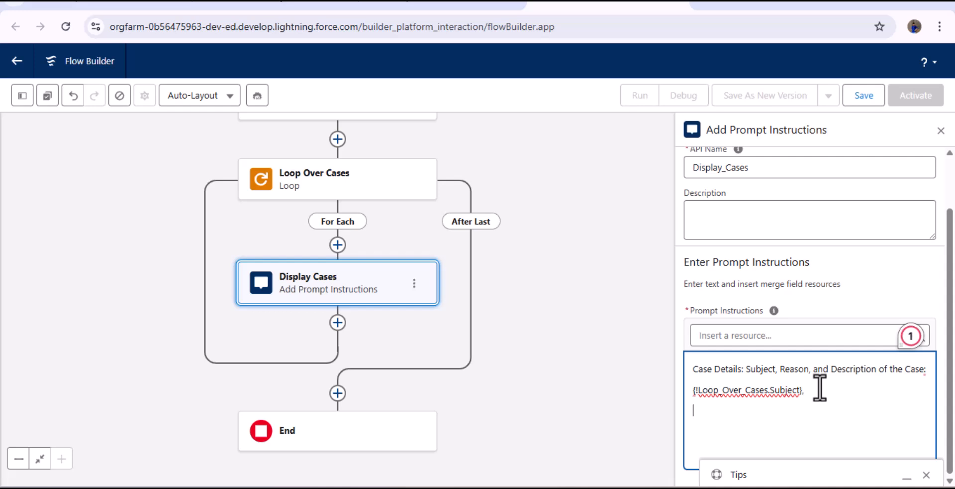
Insert the Reason field of the current Loop_Over_Cases item on its own line below Subject, followed by a comma and a new line
{"action": "left_click", "coordinate": [736, 335]}
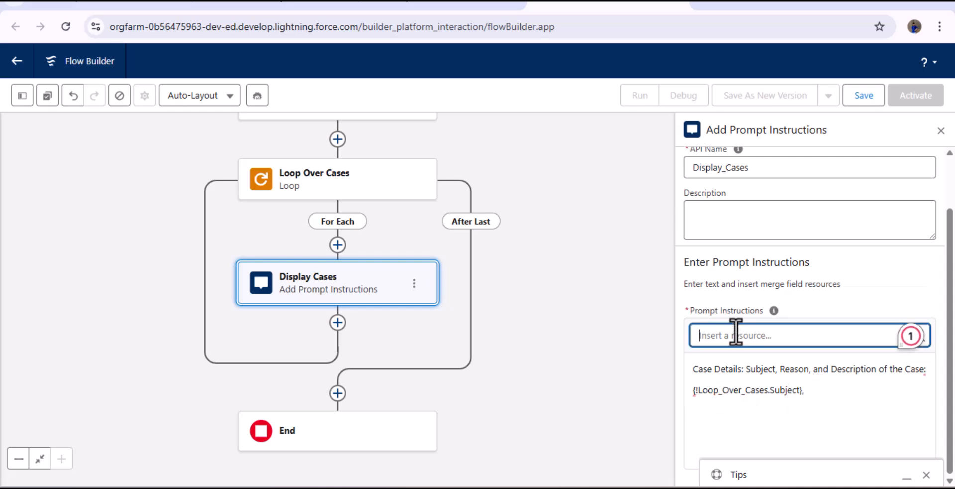
{"action": "scroll", "coordinate": [781, 395], "scroll_direction": "down", "scroll_amount": 2}
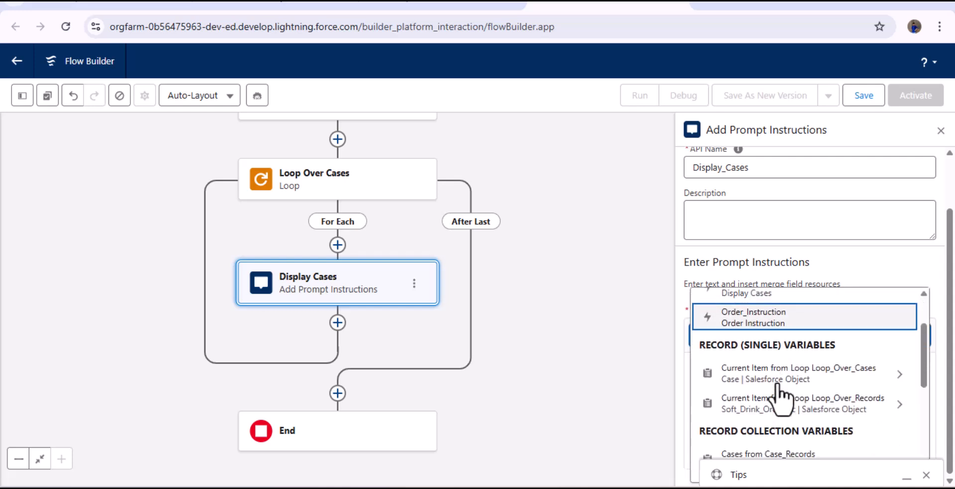
{"action": "left_click", "coordinate": [796, 377]}
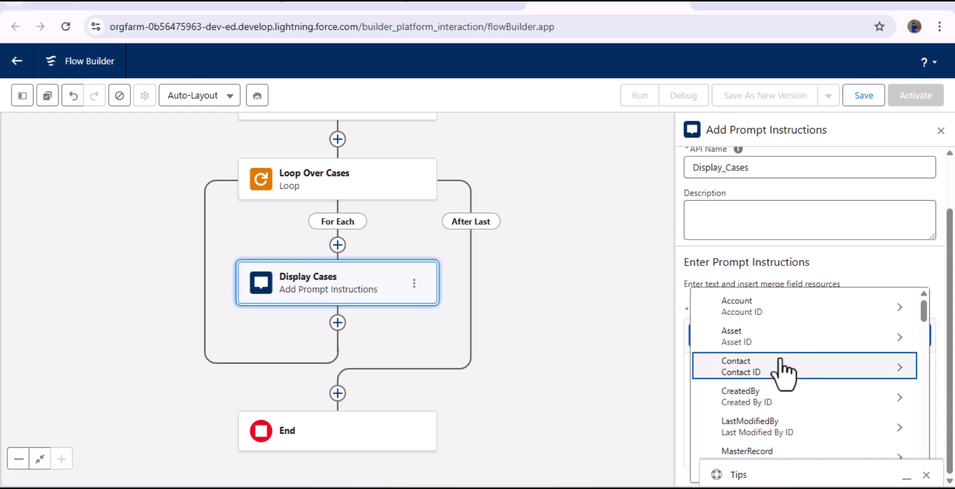
{"action": "scroll", "coordinate": [783, 373], "scroll_direction": "down", "scroll_amount": 3}
{"action": "type", "text": "rea"}
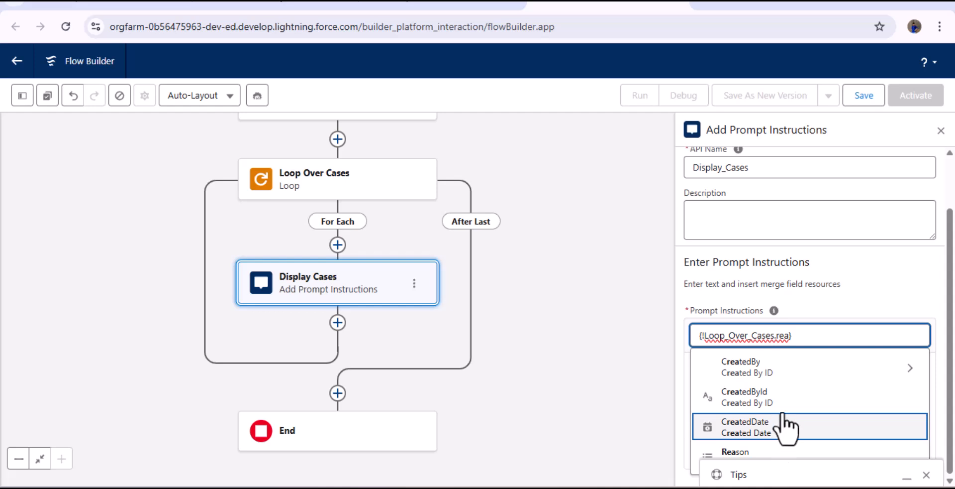
{"action": "left_click", "coordinate": [924, 473]}
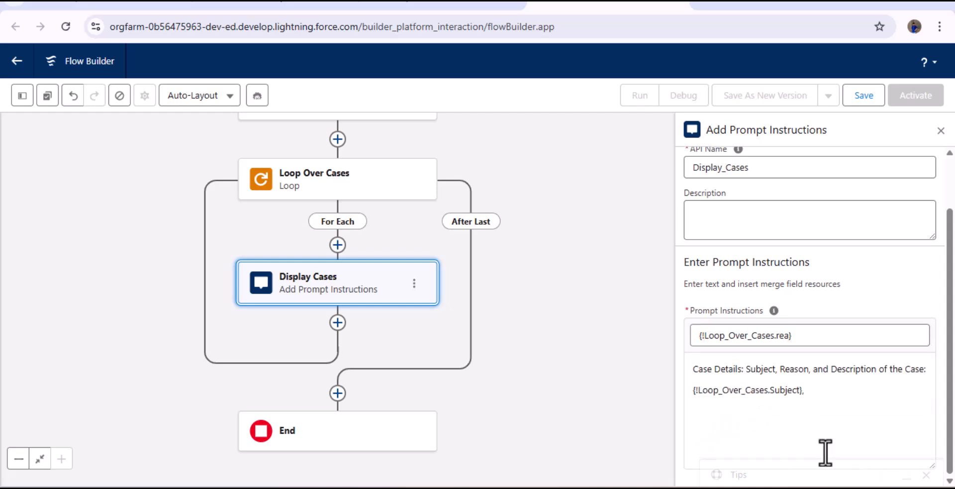
{"action": "left_click", "coordinate": [815, 343]}
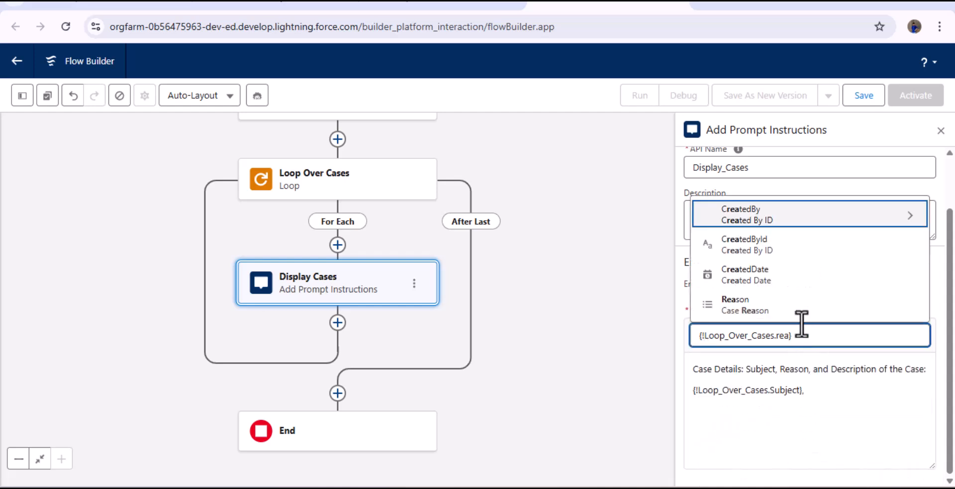
{"action": "left_click", "coordinate": [776, 304]}
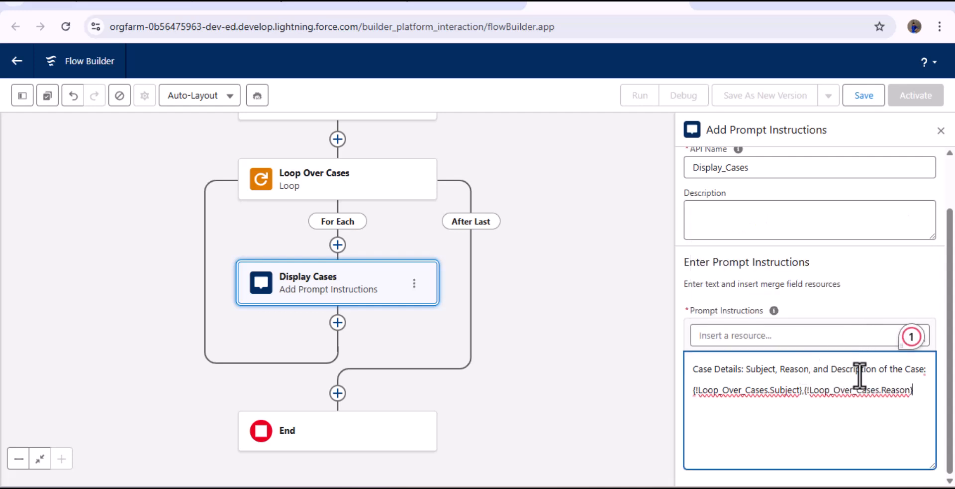
{"action": "left_click", "coordinate": [805, 390]}
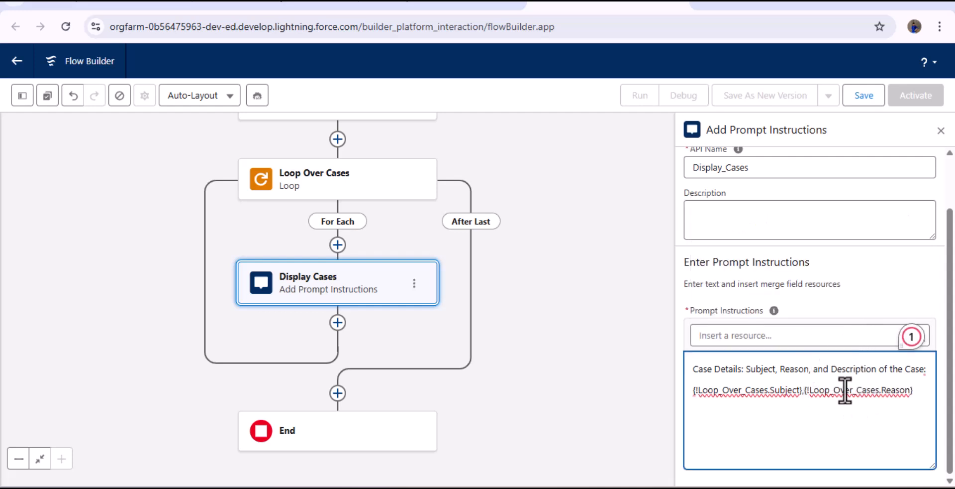
{"action": "key", "text": "Return"}
{"action": "left_click", "coordinate": [822, 412]}
{"action": "type", "text": ","}
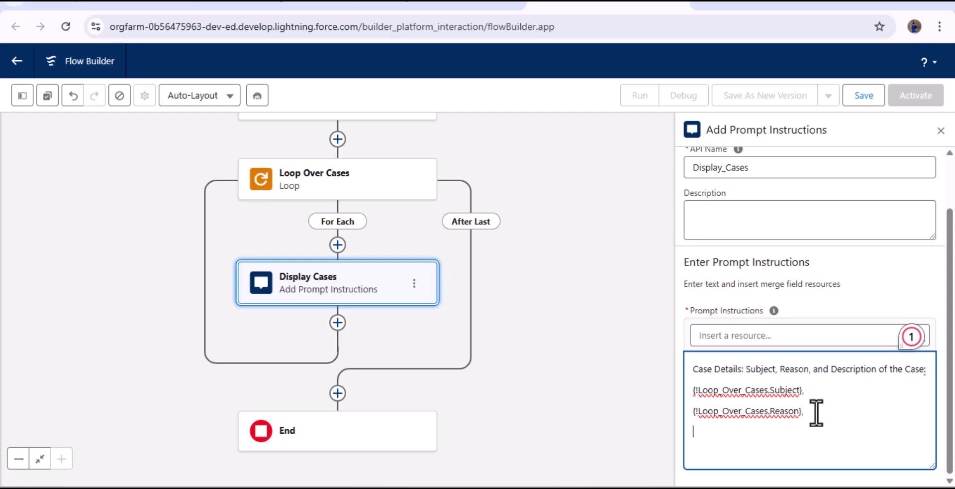
Insert the Description field of the current Loop_Over_Cases item on the last line and close the Display Cases settings
{"action": "left_click", "coordinate": [761, 333]}
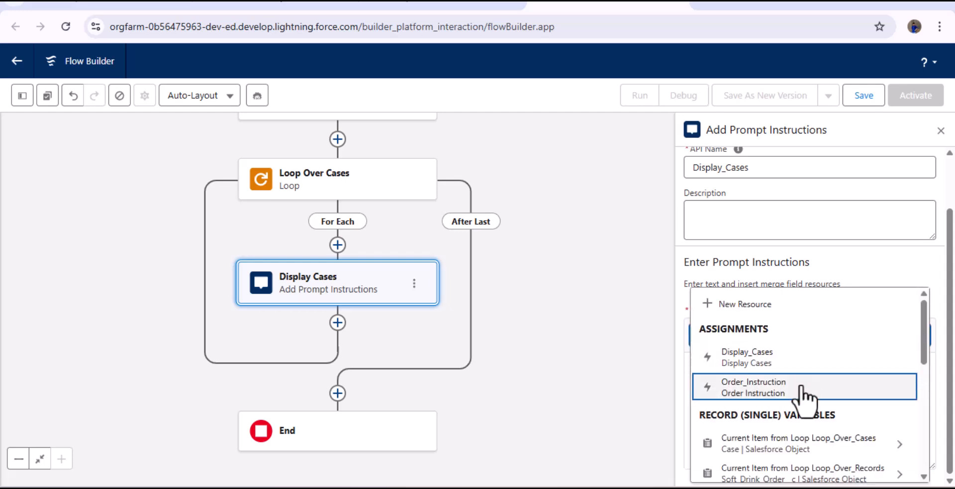
{"action": "scroll", "coordinate": [806, 393], "scroll_direction": "down", "scroll_amount": 2}
{"action": "left_click", "coordinate": [805, 384]}
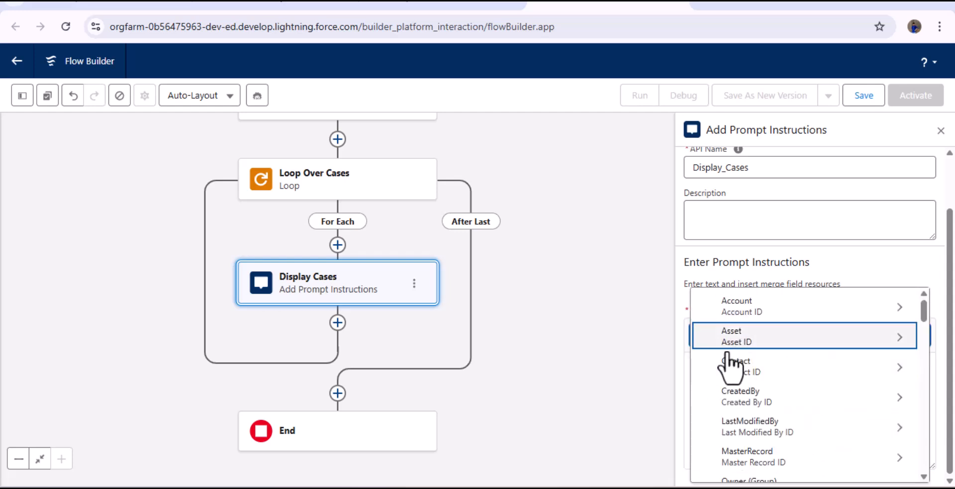
{"action": "type", "text": "des"}
{"action": "left_click", "coordinate": [780, 368]}
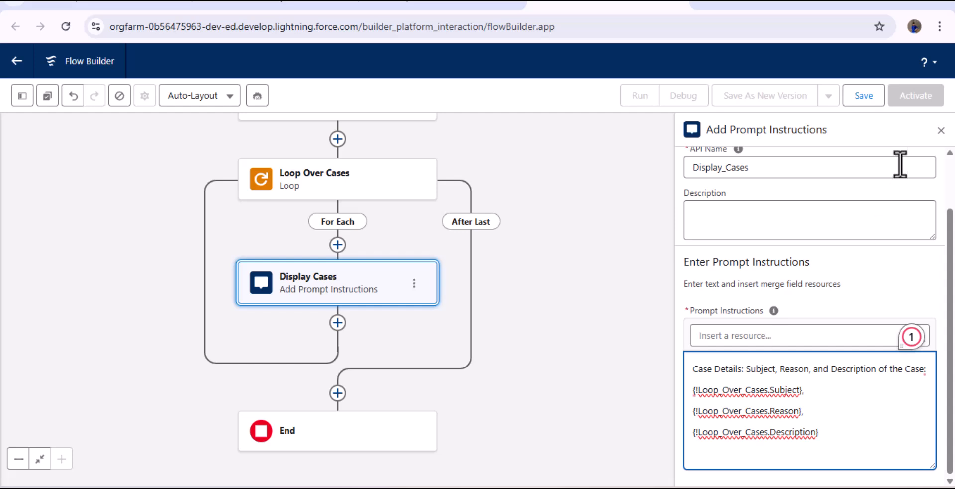
{"action": "left_click", "coordinate": [941, 130]}
Save the flow with label "Prompt Template Flow" and API name Prompt_Template_Flow, and activate it
{"action": "left_click_drag", "start_coordinate": [548, 227], "coordinate": [881, 377]}
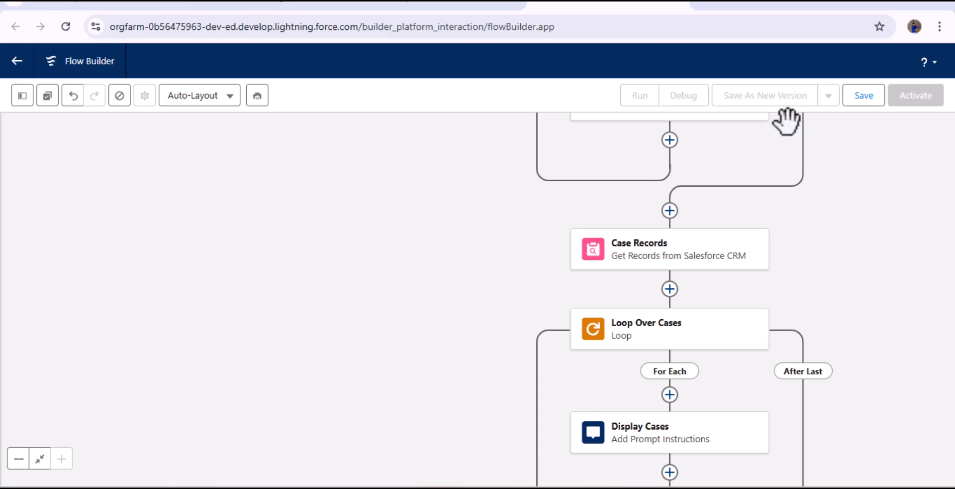
{"action": "left_click", "coordinate": [857, 97]}
{"action": "left_click", "coordinate": [369, 224]}
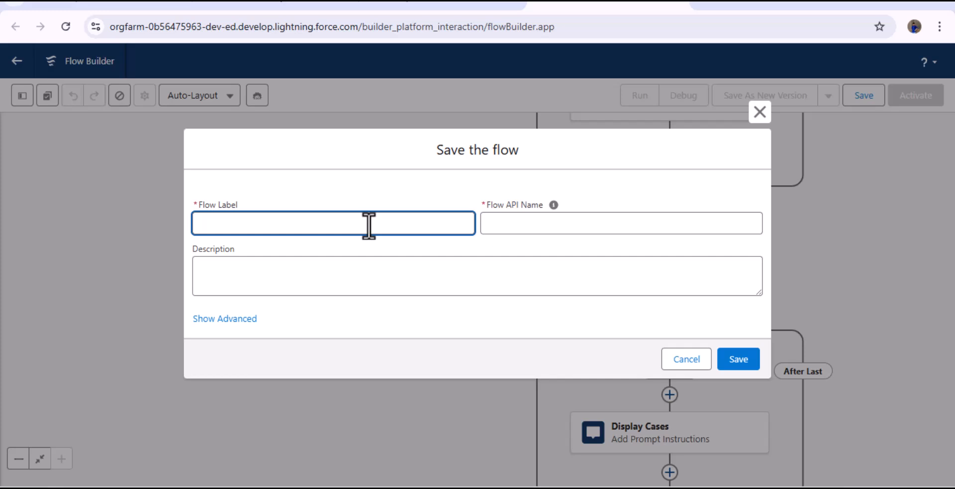
{"action": "type", "text": "Promp"}
{"action": "type", "text": "t R"}
{"action": "type", "text": "Temppla"}
{"action": "key", "text": "BackSpace"}
{"action": "key", "text": "BackSpace"}
{"action": "type", "text": "ate Flow"}
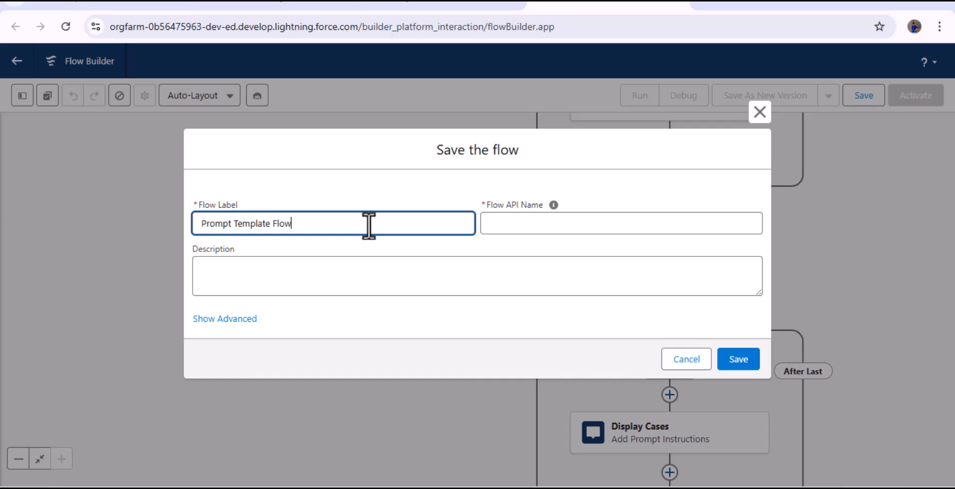
{"action": "left_click", "coordinate": [507, 221]}
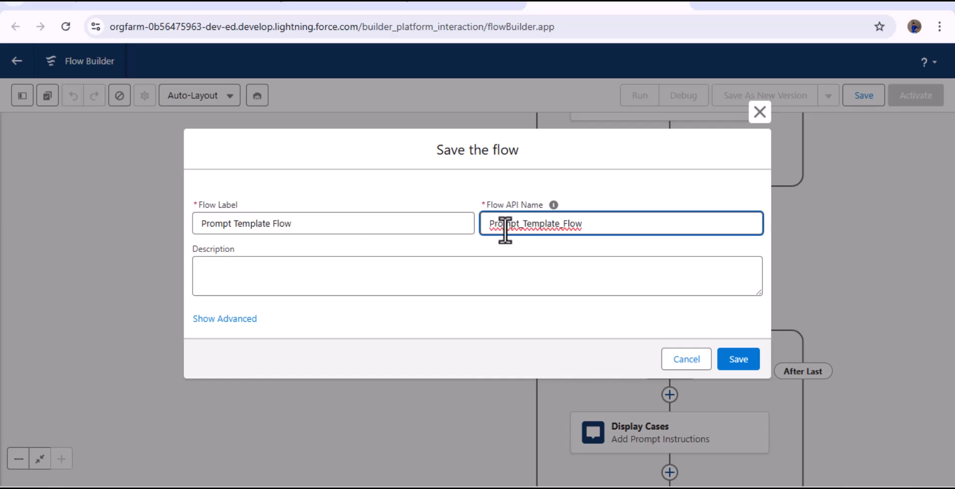
{"action": "left_click", "coordinate": [745, 359]}
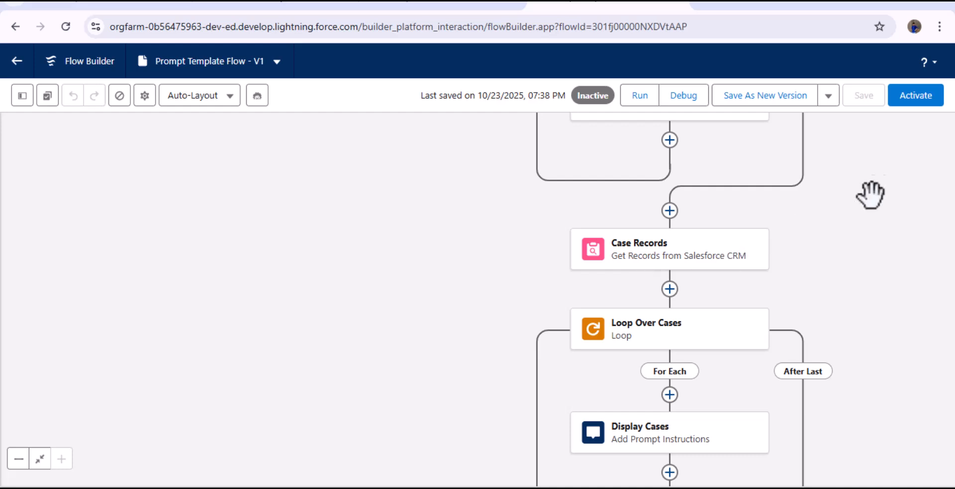
{"action": "left_click", "coordinate": [916, 97]}
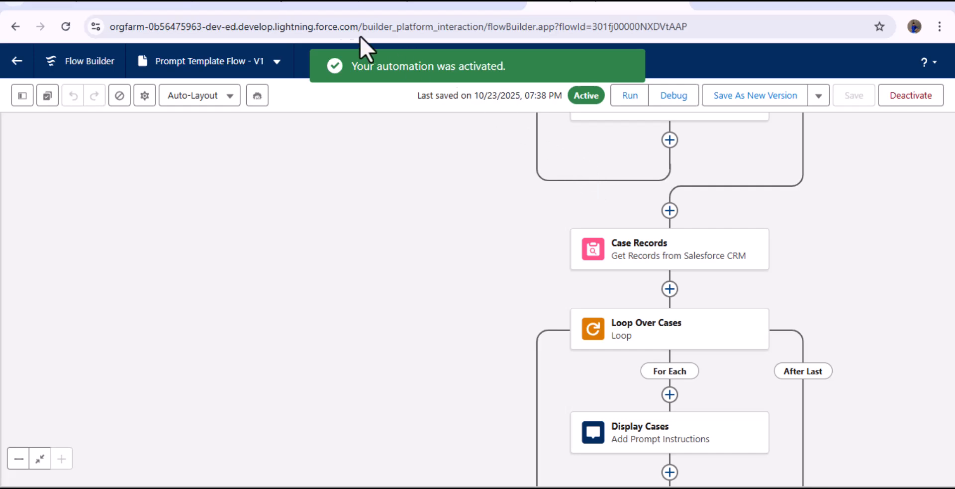
Switch to the Account Summary template in Prompt Builder and delete the Apex: AccountSummaryPrompt resource from the prompt
{"action": "left_click", "coordinate": [293, 4]}
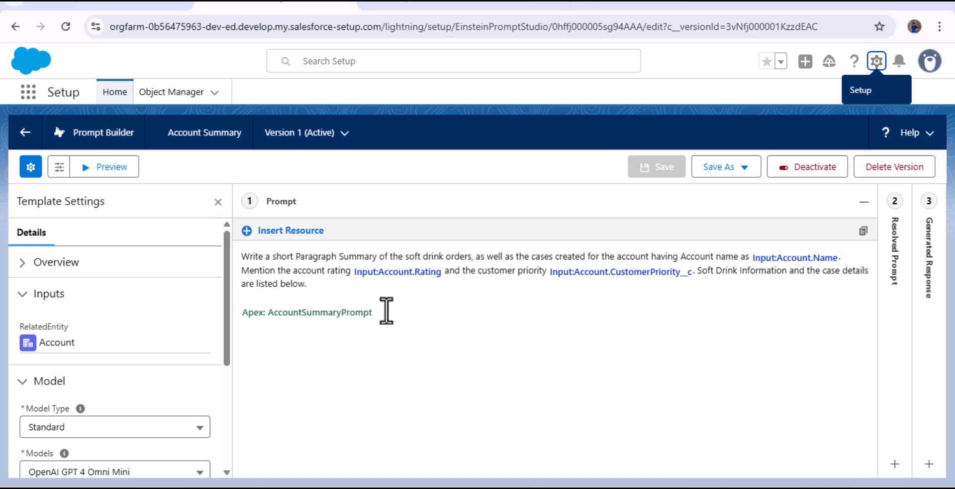
{"action": "left_click", "coordinate": [387, 312]}
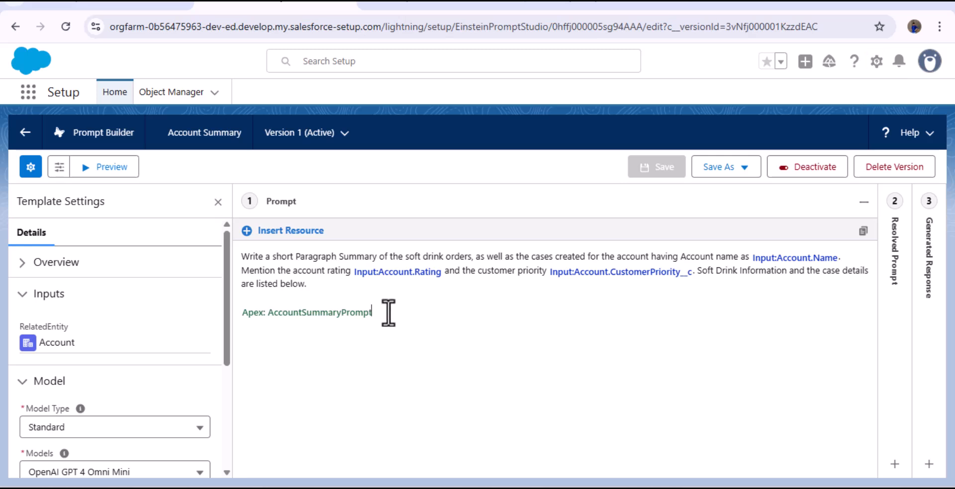
{"action": "key", "text": "BackSpace"}
{"action": "key", "text": "BackSpace"}
{"action": "key", "text": "BackSpace"}
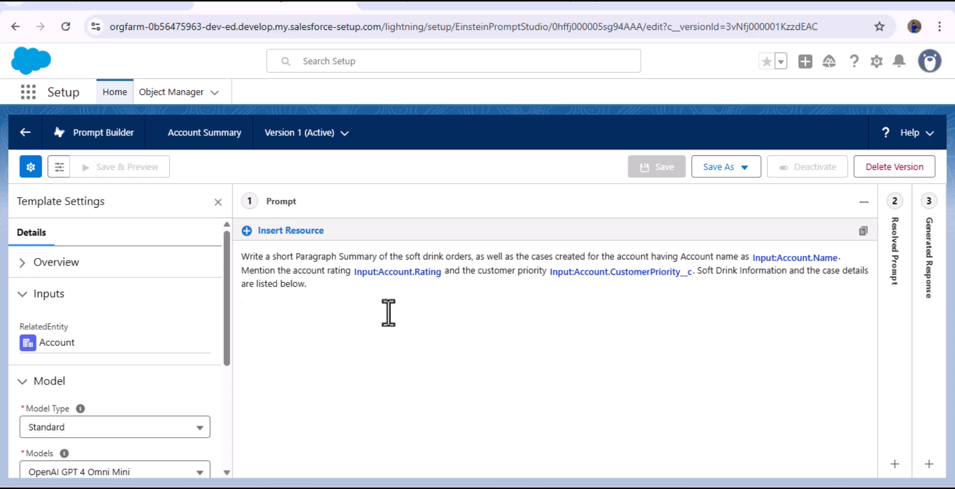
{"action": "key", "text": "Return"}
{"action": "key", "text": "Return"}
{"action": "left_click", "coordinate": [269, 231]}
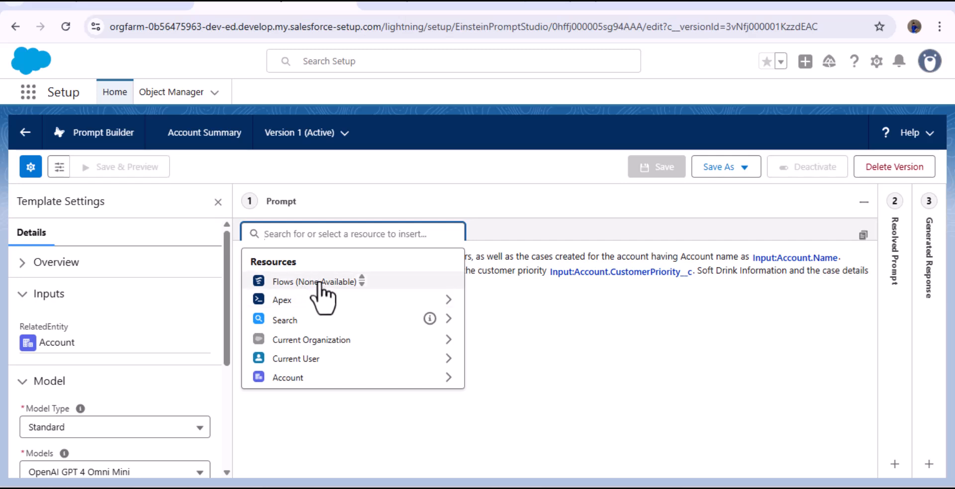
{"action": "left_click", "coordinate": [549, 321]}
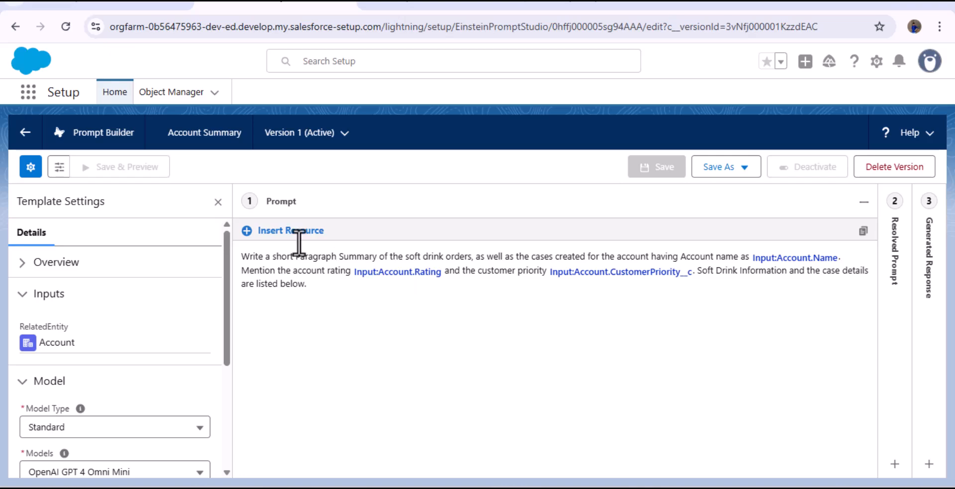
Reload the Account Summary template, discarding unsaved changes, and delete the Apex: AccountSummaryPrompt resource from the prompt
{"action": "left_click", "coordinate": [67, 28]}
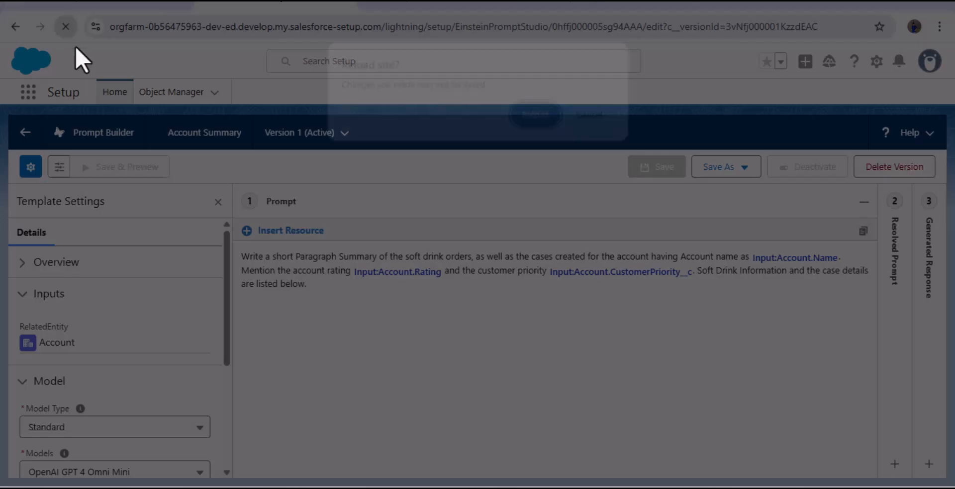
{"action": "left_click", "coordinate": [516, 112]}
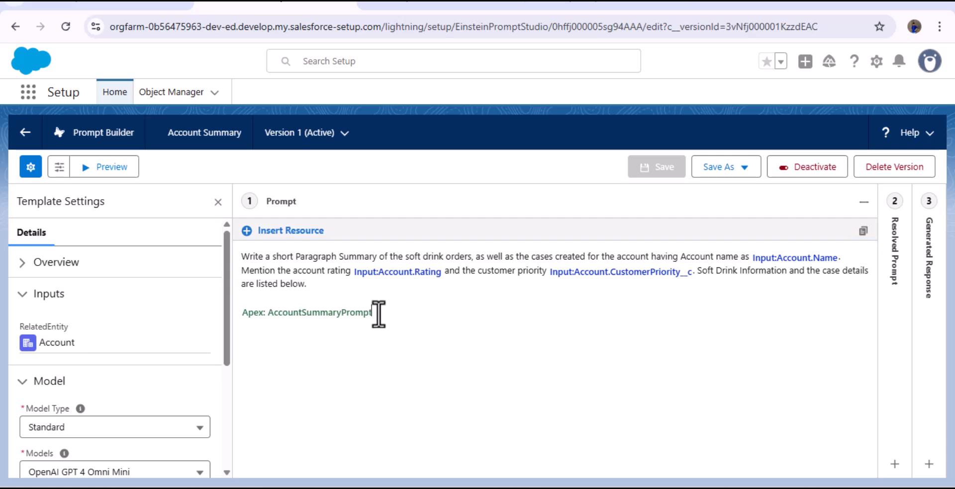
{"action": "left_click", "coordinate": [379, 314]}
{"action": "key", "text": "BackSpace"}
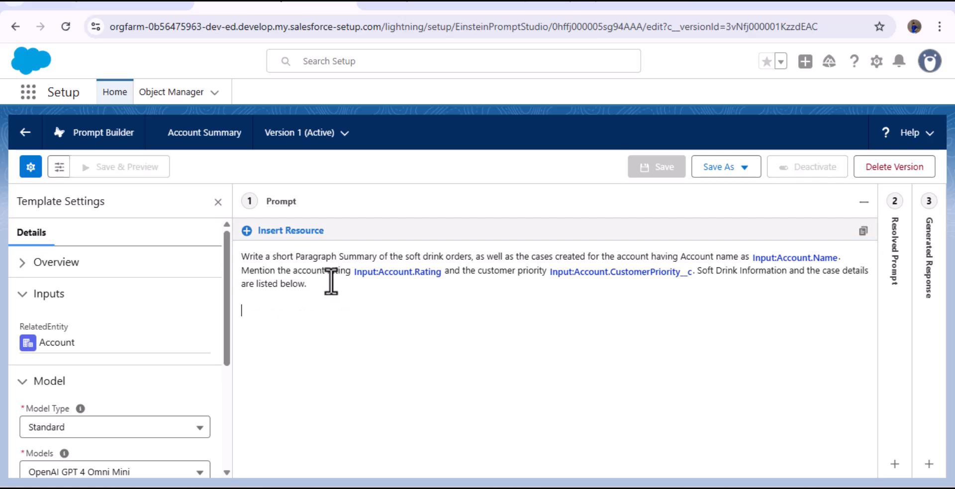
Insert the Prompt Template Flow resource below the prompt text and save the template as a new version
{"action": "left_click", "coordinate": [290, 231]}
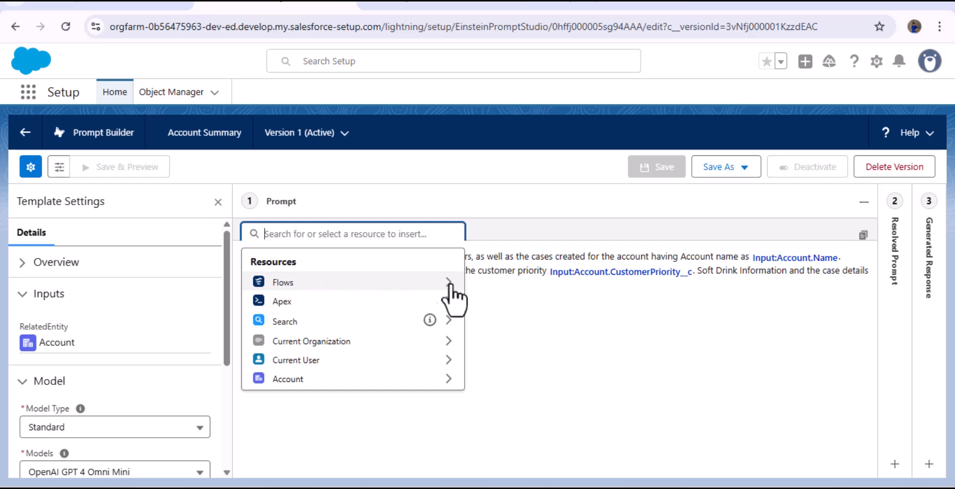
{"action": "left_click", "coordinate": [450, 283]}
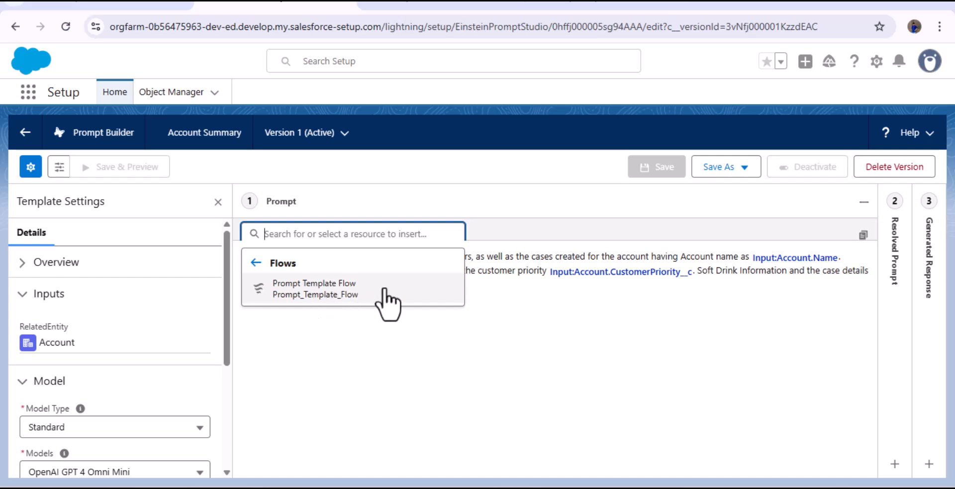
{"action": "left_click", "coordinate": [350, 301]}
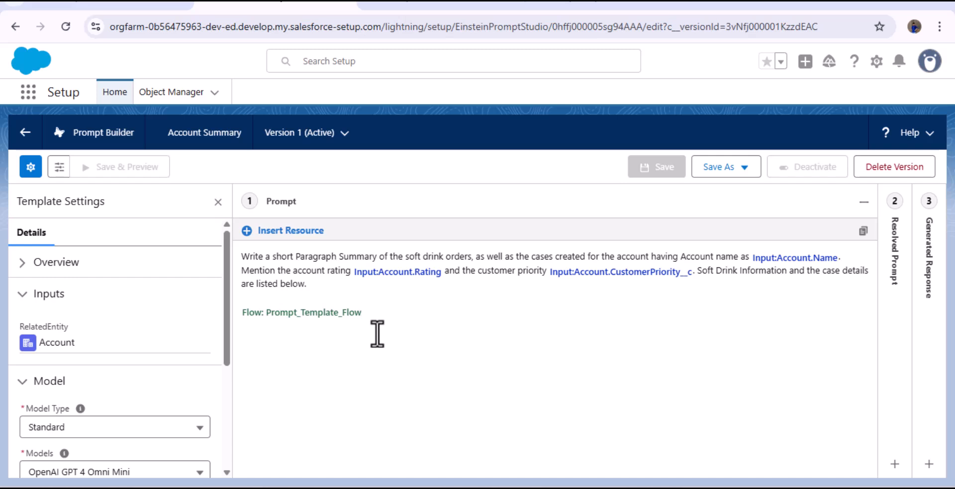
{"action": "left_click", "coordinate": [706, 168]}
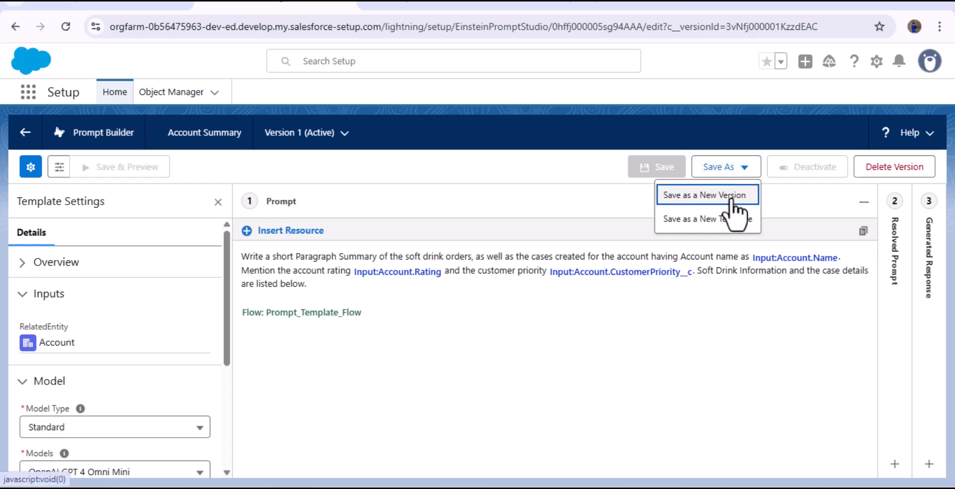
{"action": "left_click", "coordinate": [731, 196]}
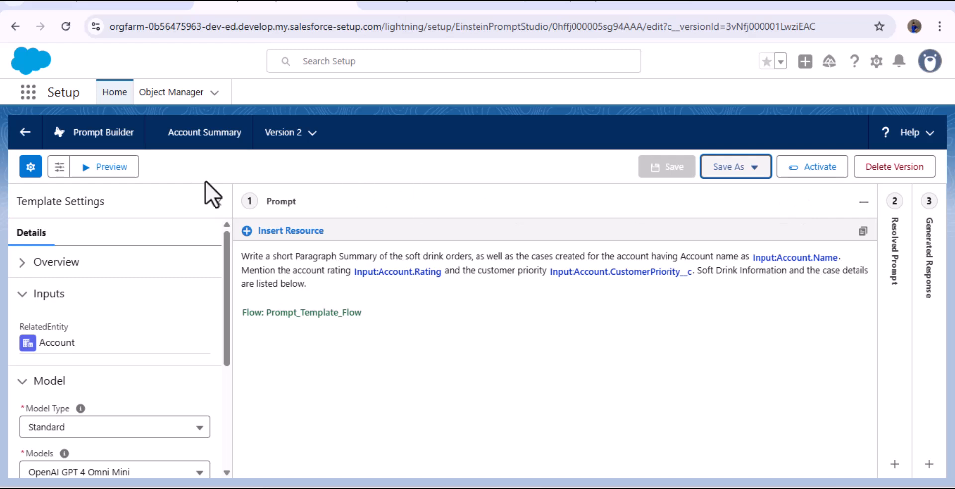
Preview the template with sForce as the related record and English as the response language
{"action": "left_click", "coordinate": [110, 174]}
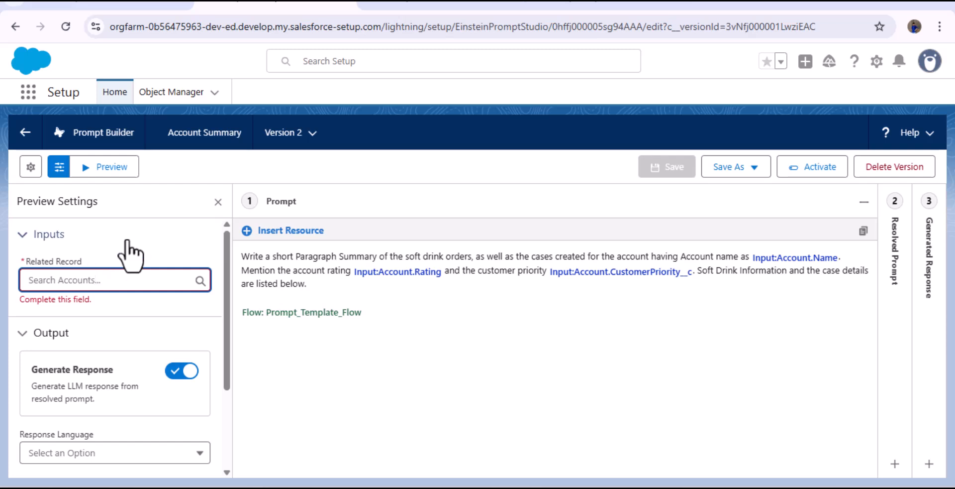
{"action": "type", "text": "Sfp"}
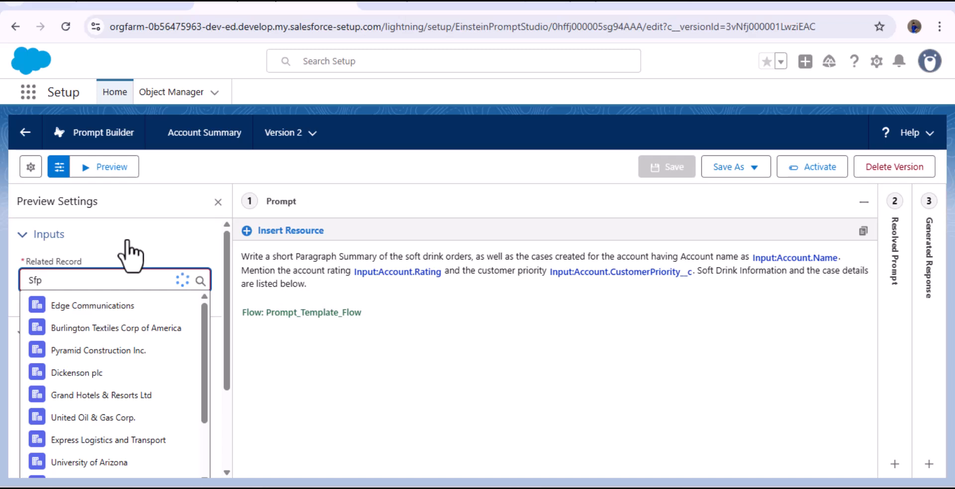
{"action": "key", "text": "BackSpace"}
{"action": "type", "text": "o"}
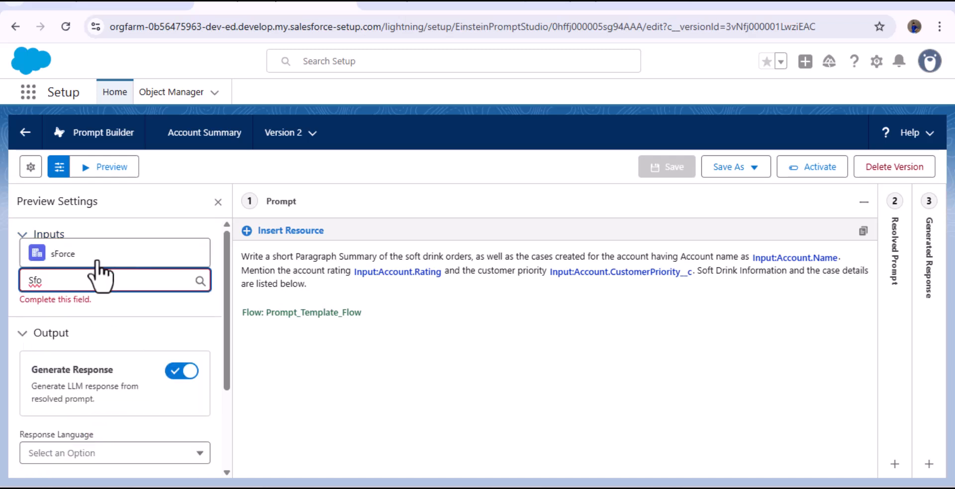
{"action": "left_click", "coordinate": [84, 252]}
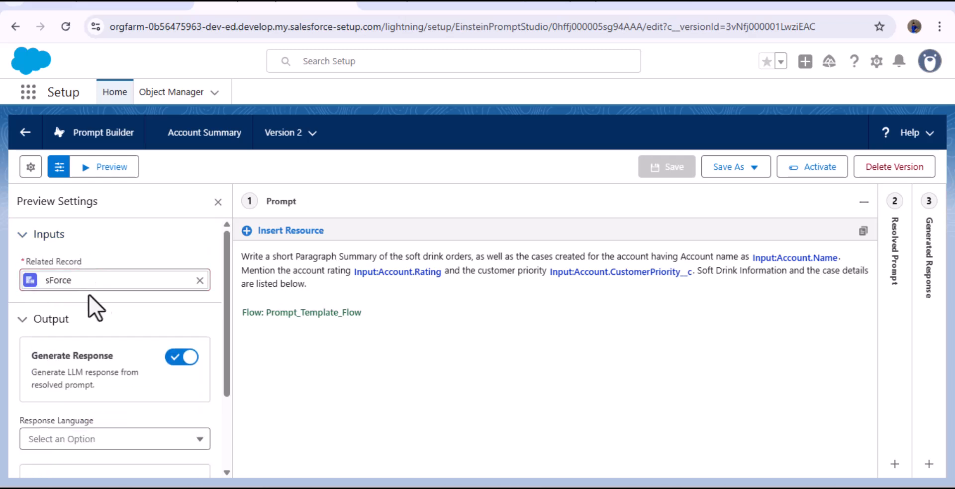
{"action": "scroll", "coordinate": [101, 304], "scroll_direction": "down", "scroll_amount": 2}
{"action": "left_click", "coordinate": [125, 333]}
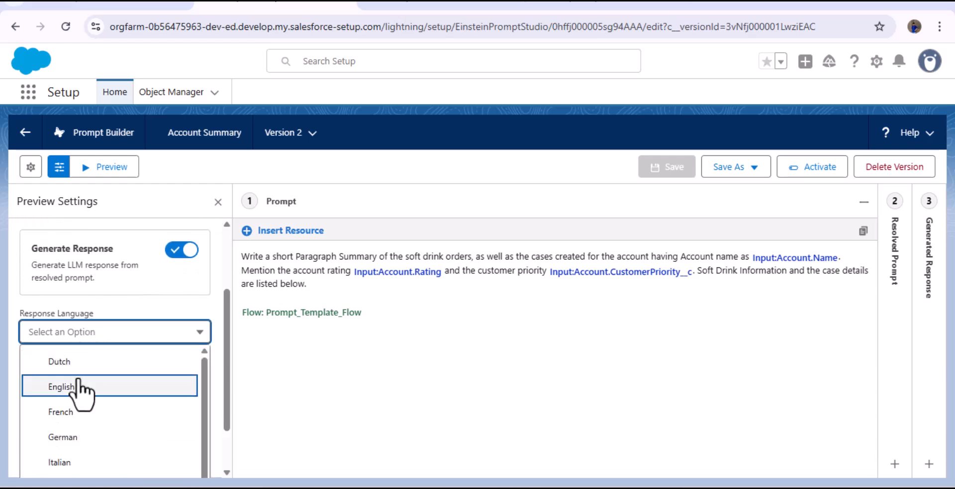
{"action": "left_click", "coordinate": [80, 387]}
{"action": "scroll", "coordinate": [121, 356], "scroll_direction": "up", "scroll_amount": 2}
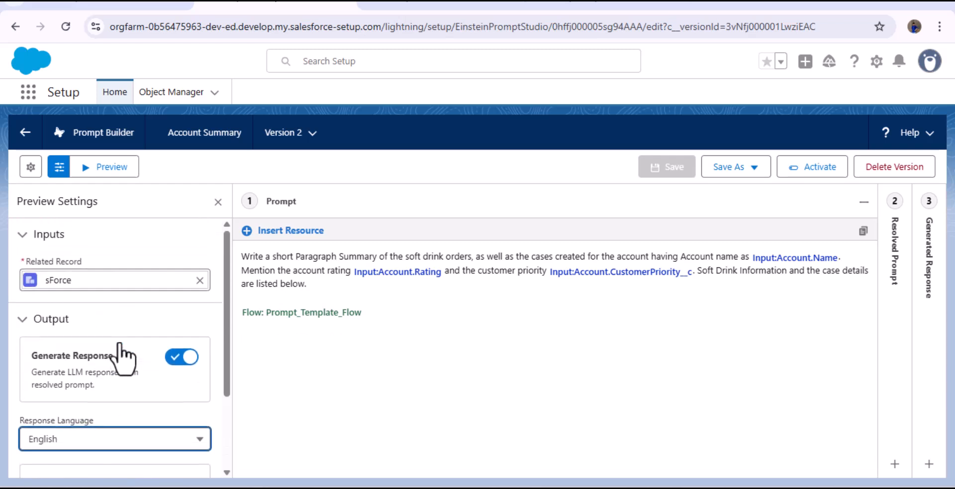
{"action": "left_click", "coordinate": [106, 167]}
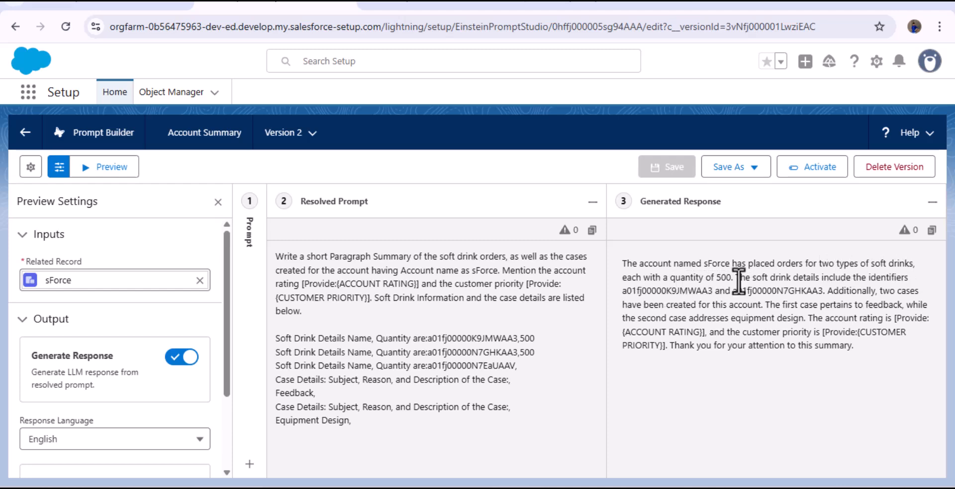
Check the soft drink identifiers in the generated response and activate Version 2 of the template
{"action": "left_click_drag", "start_coordinate": [623, 291], "coordinate": [823, 292]}
{"action": "left_click", "coordinate": [853, 292]}
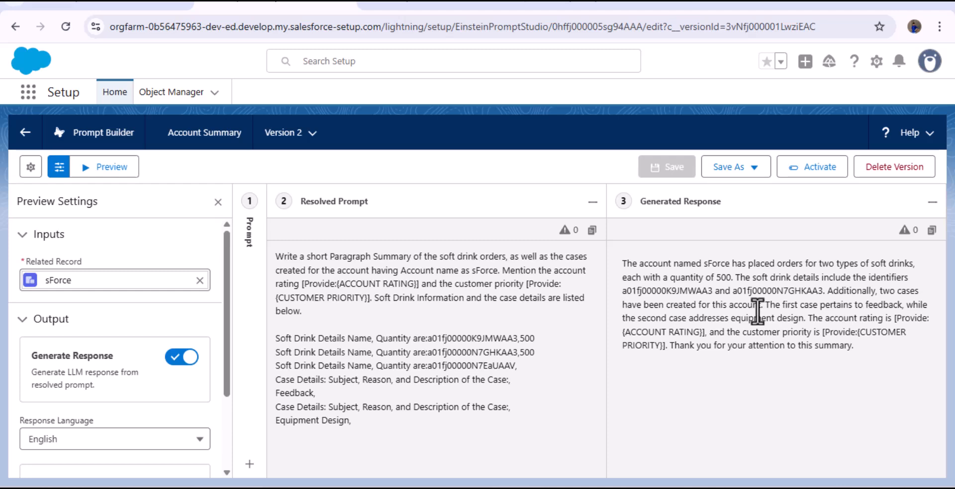
{"action": "left_click", "coordinate": [820, 168]}
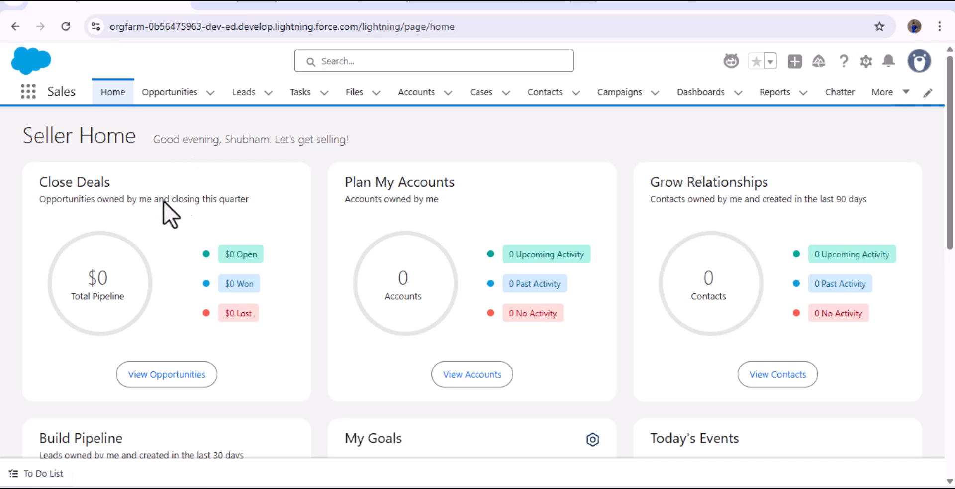
Open the Dickenson plc account in the Sales app and review its related soft drink orders and cases
{"action": "left_click", "coordinate": [417, 94]}
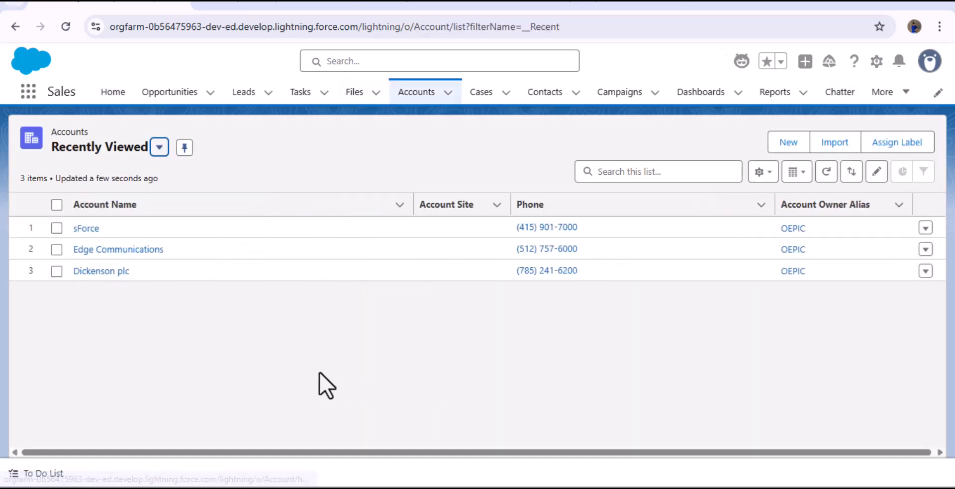
{"action": "left_click", "coordinate": [101, 272]}
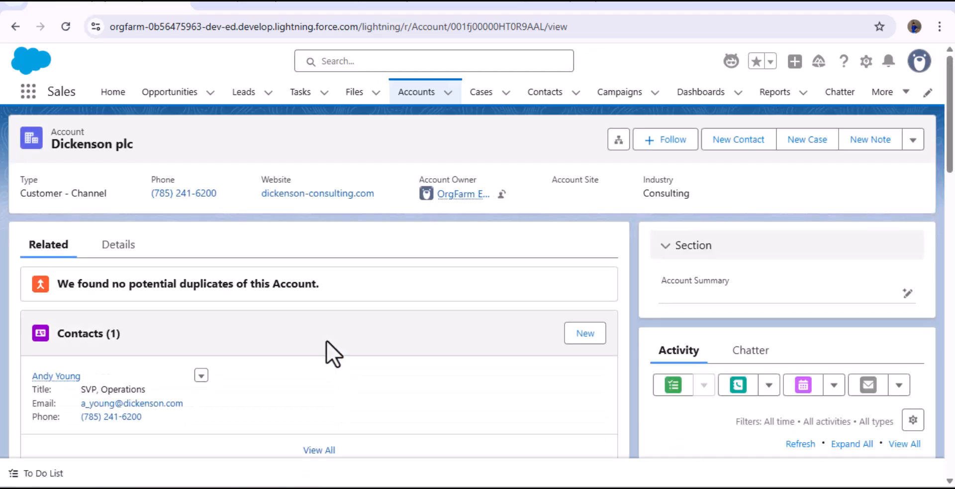
{"action": "scroll", "coordinate": [317, 340], "scroll_direction": "down", "scroll_amount": 10}
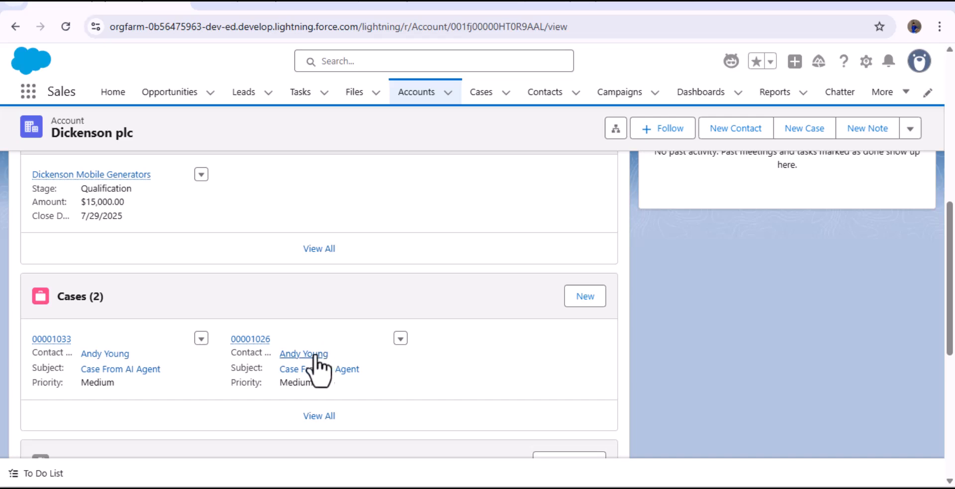
{"action": "scroll", "coordinate": [206, 371], "scroll_direction": "up", "scroll_amount": 7}
{"action": "scroll", "coordinate": [121, 278], "scroll_direction": "down", "scroll_amount": 3}
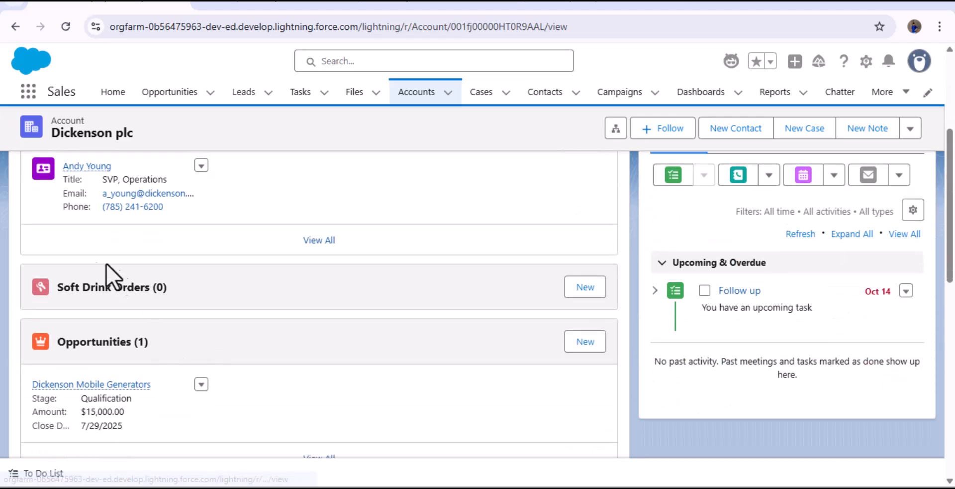
{"action": "scroll", "coordinate": [398, 353], "scroll_direction": "up", "scroll_amount": 5}
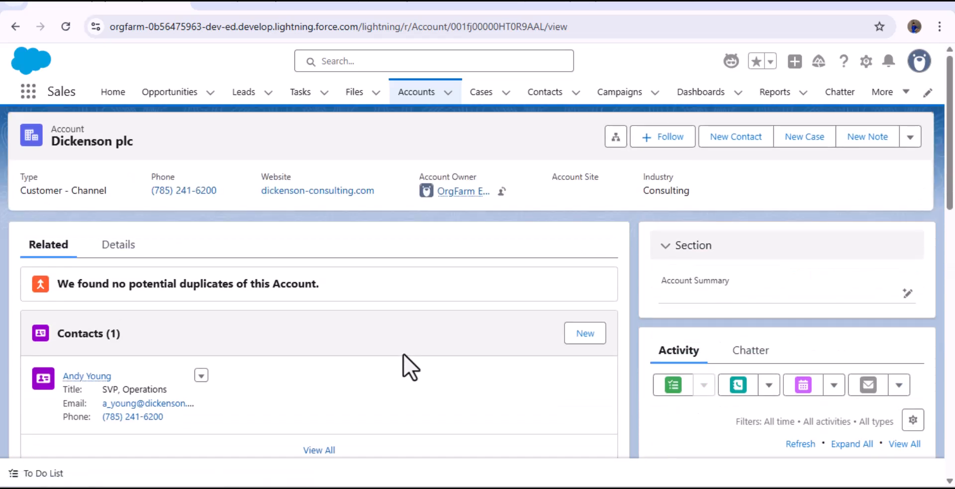
Edit the account's Account Summary field, generate its text with Einstein, use the draft in the field and close Einstein
{"action": "left_click", "coordinate": [907, 295]}
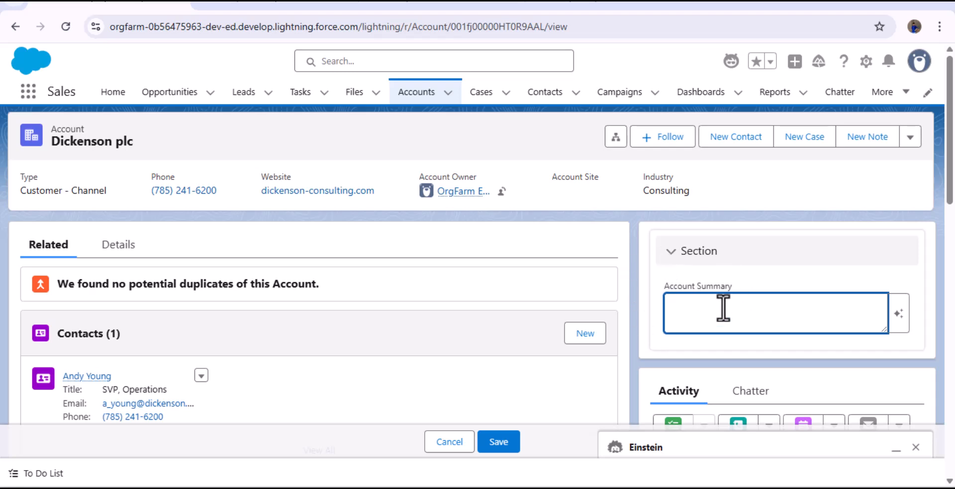
{"action": "scroll", "coordinate": [358, 353], "scroll_direction": "down", "scroll_amount": 3}
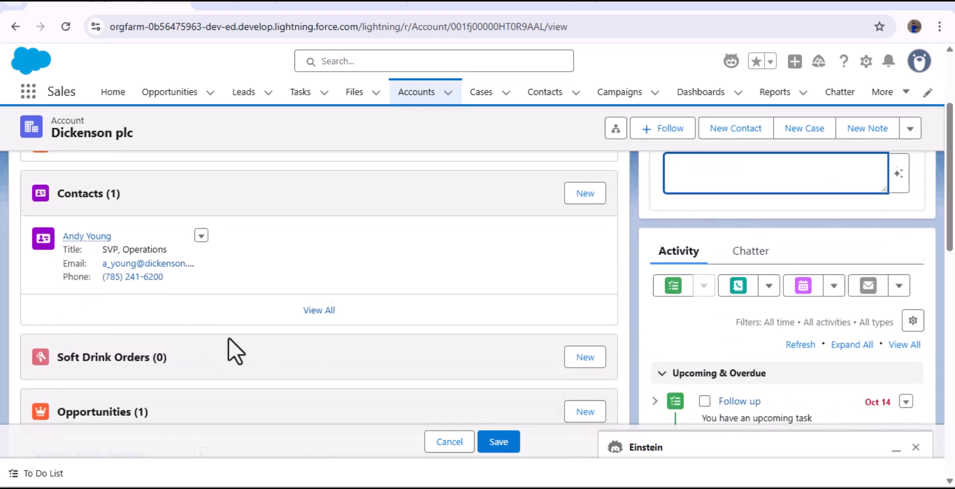
{"action": "scroll", "coordinate": [234, 347], "scroll_direction": "down", "scroll_amount": 3}
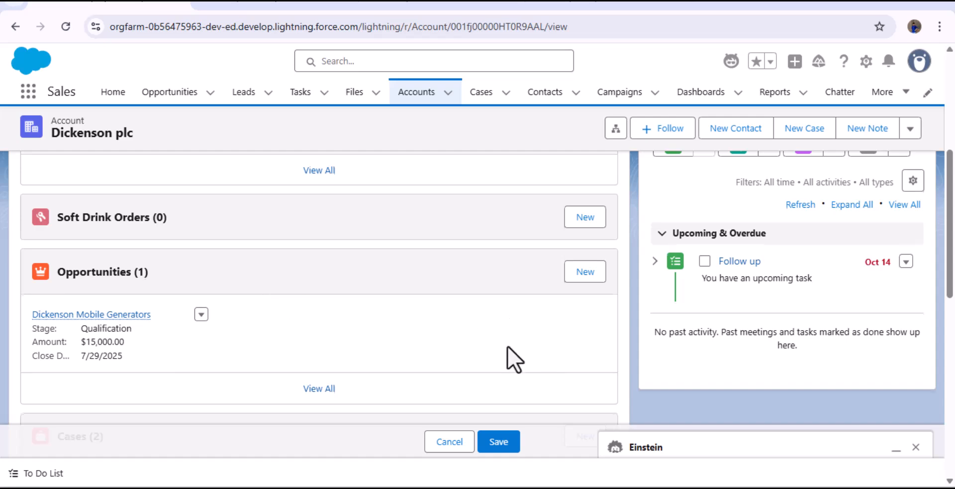
{"action": "scroll", "coordinate": [510, 356], "scroll_direction": "up", "scroll_amount": 6}
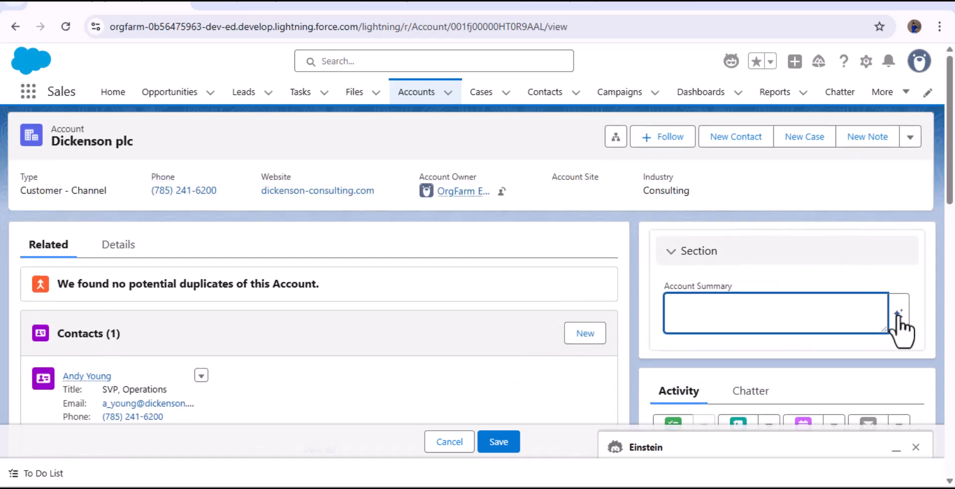
{"action": "left_click", "coordinate": [899, 316]}
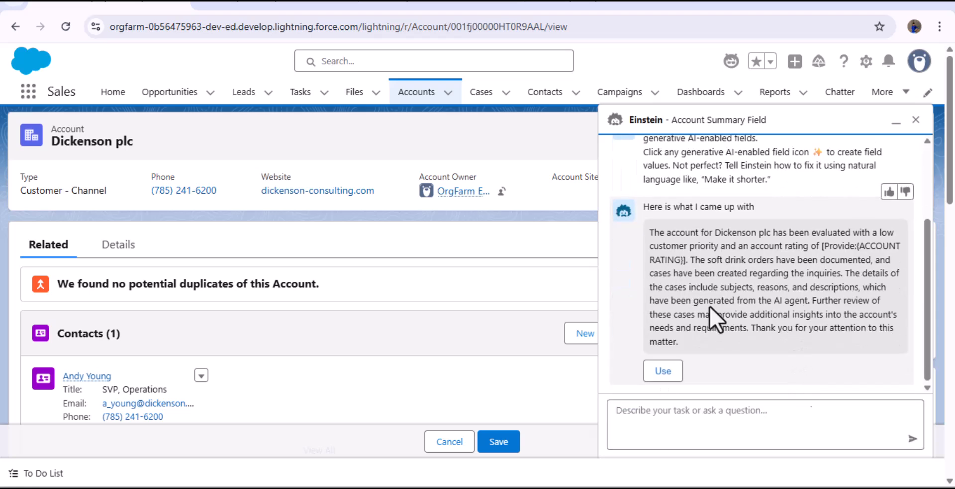
{"action": "left_click", "coordinate": [669, 371]}
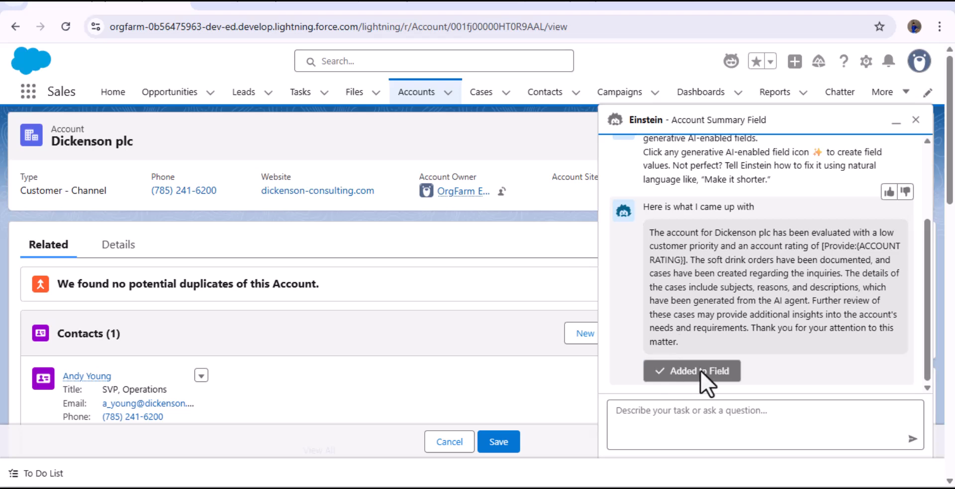
{"action": "left_click", "coordinate": [916, 119]}
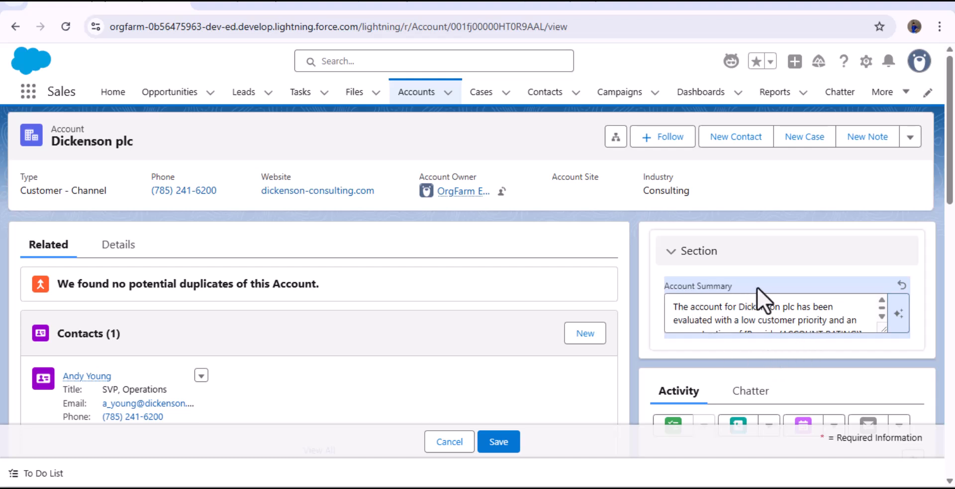